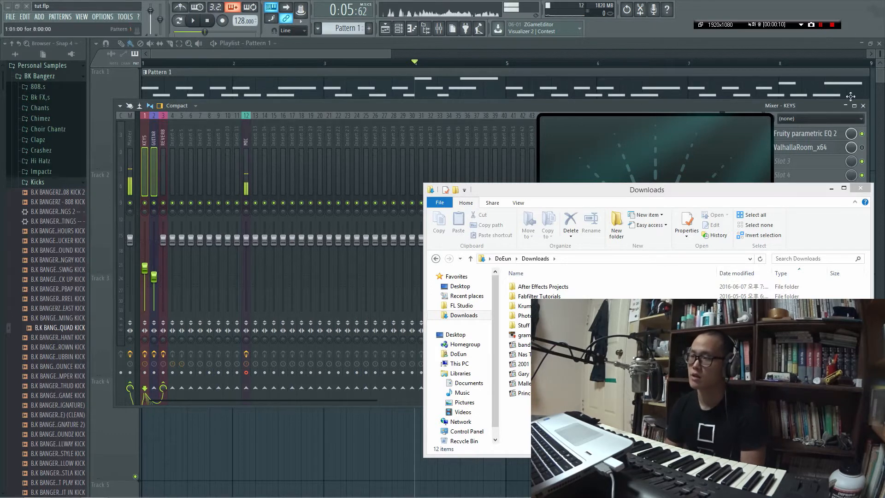
Step: Clear the workspace by closing the Downloads window, shifting the visualizer to the side and hiding the mixer
left_click(860, 188)
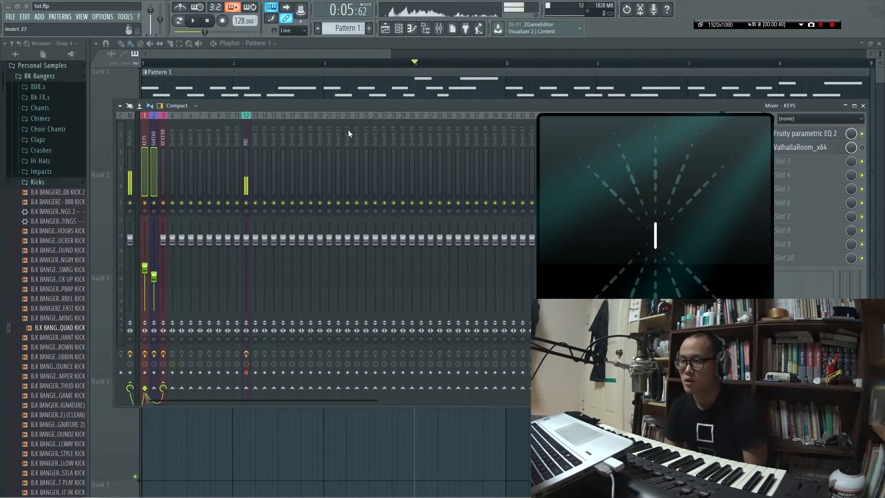
left_click_drag(635, 221, 674, 216)
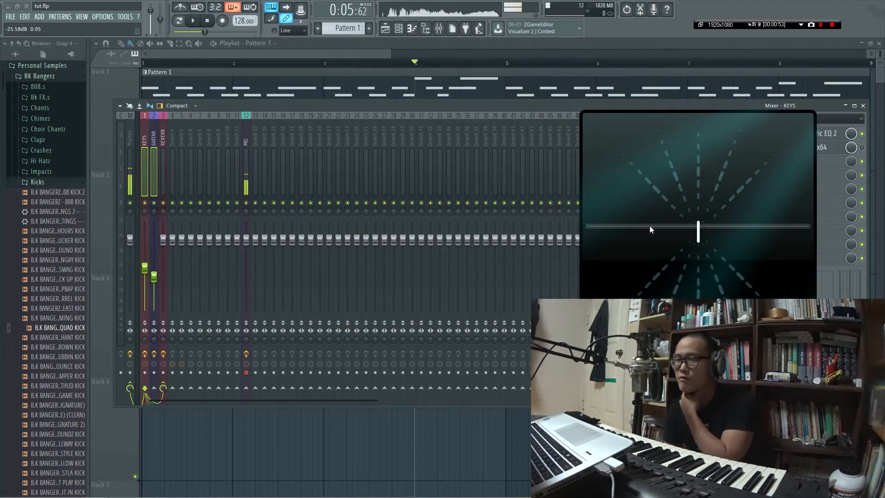
left_click_drag(647, 209, 636, 204)
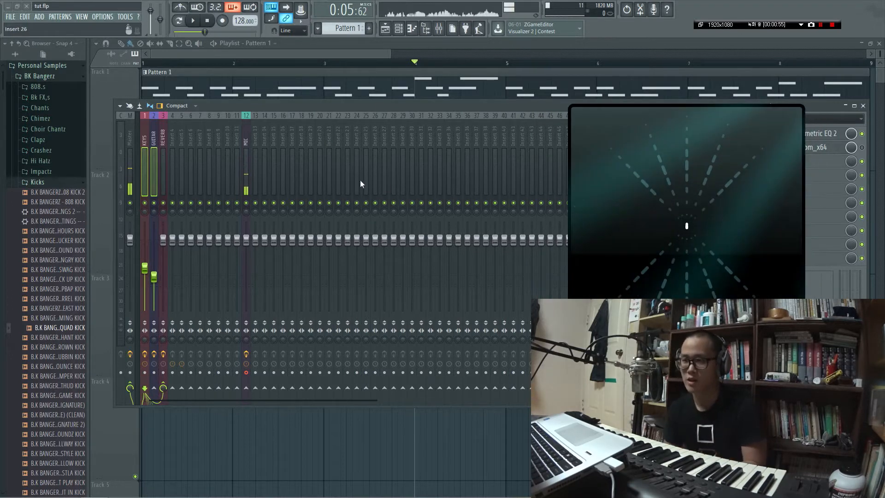
key("F9")
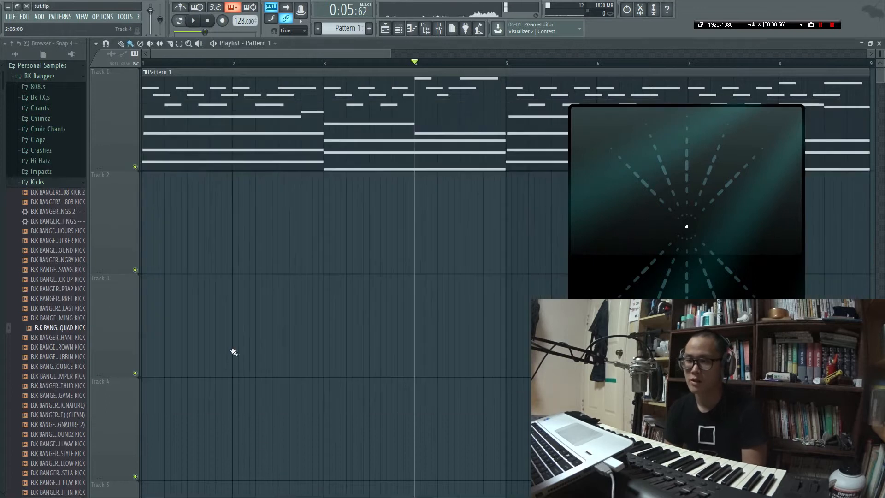
Step: Play Pattern 1 from the beginning while lowering the ValhallaRoom mix to 0%
left_click(145, 63)
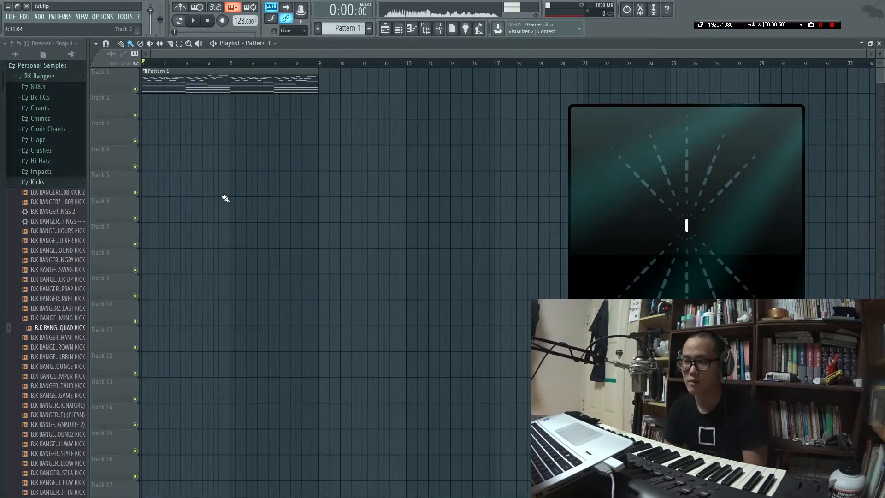
key("space")
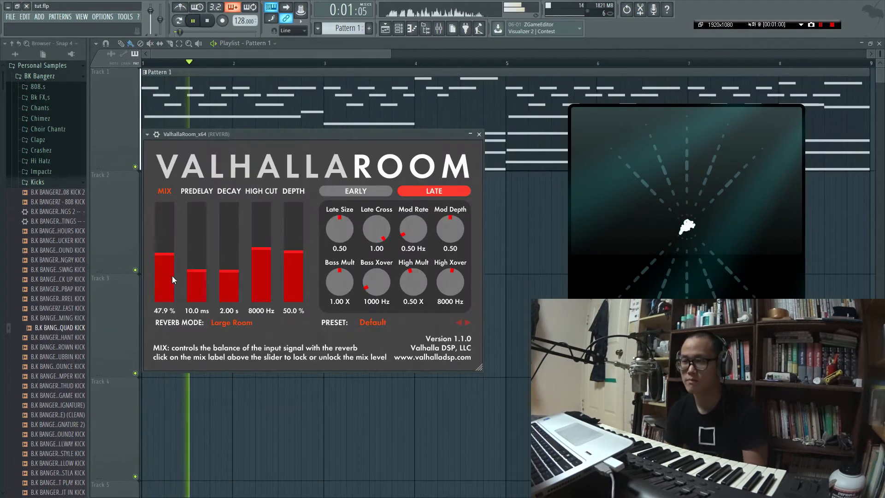
left_click_drag(173, 276, 171, 305)
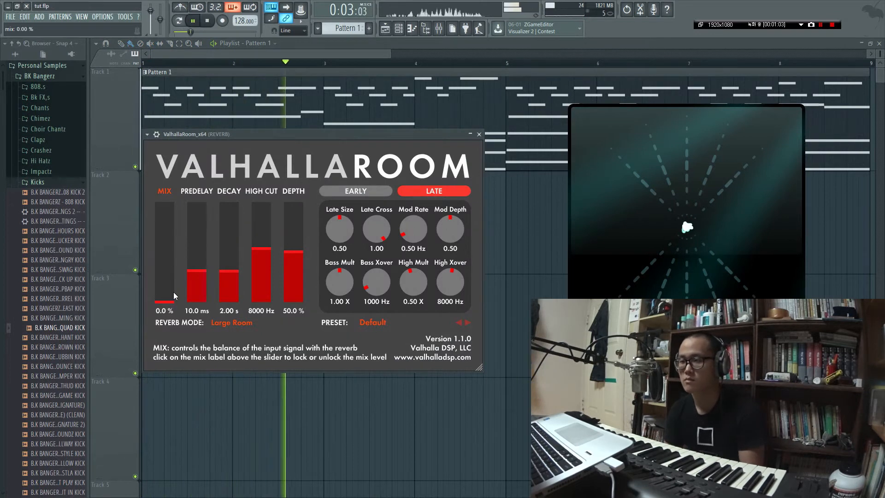
key("space")
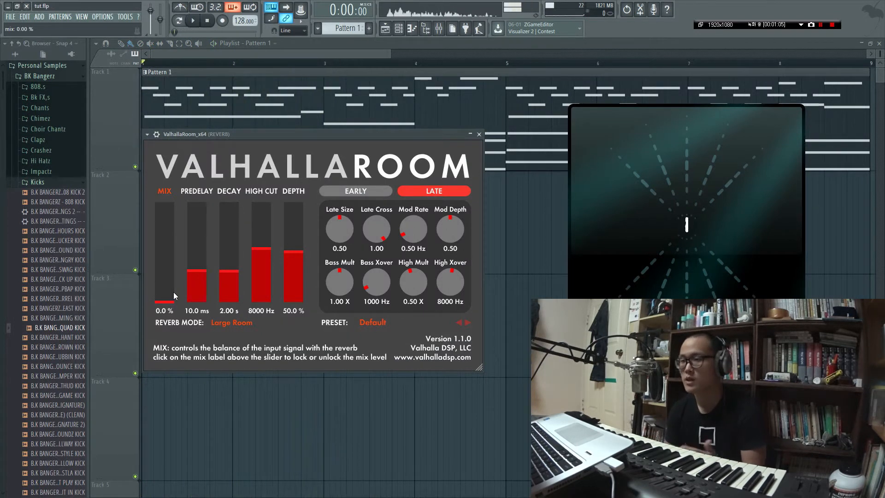
Step: Reposition the ValhallaRoom window, set the mix to 52.5% and play the pattern to hear it
left_click_drag(234, 134, 300, 101)
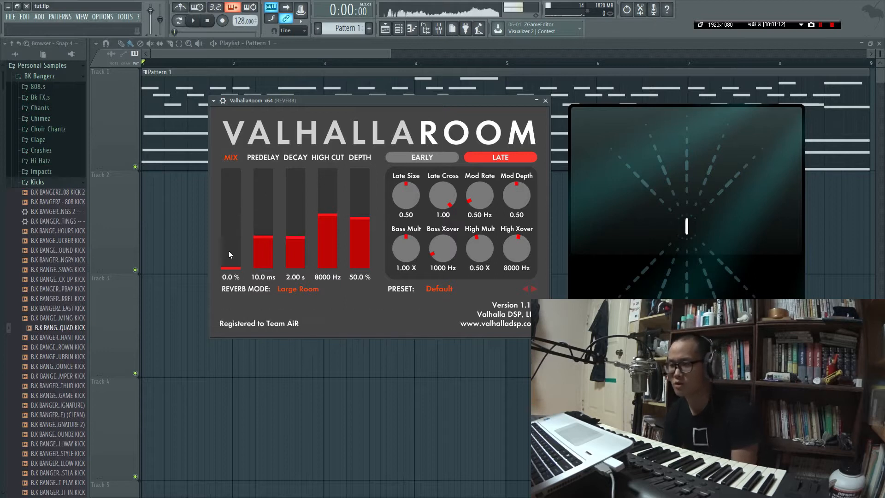
left_click_drag(237, 268, 214, 289)
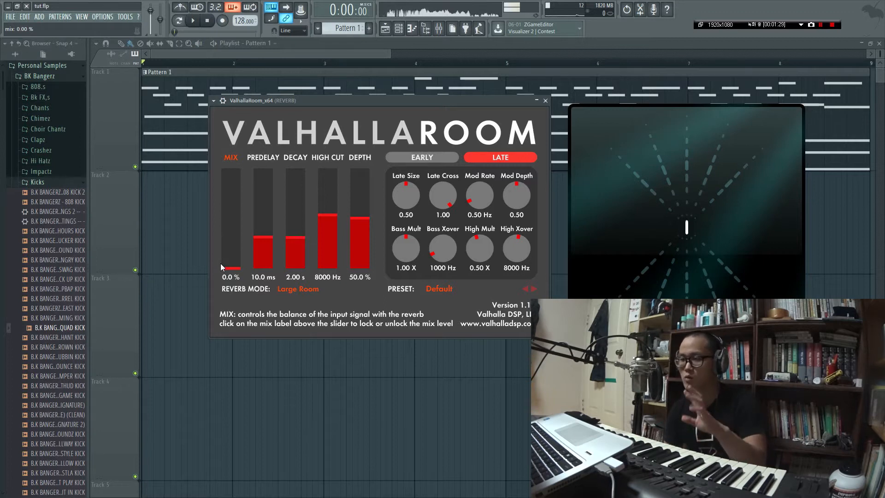
left_click_drag(220, 263, 237, 216)
key("space")
key("space")
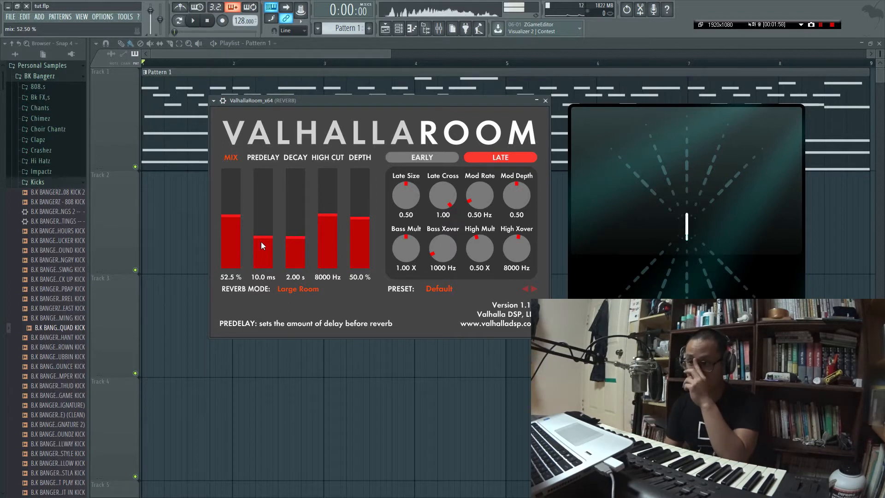
Step: Set the ValhallaRoom predelay to 500 ms and play the pattern to hear the effect
left_click_drag(255, 241, 267, 164)
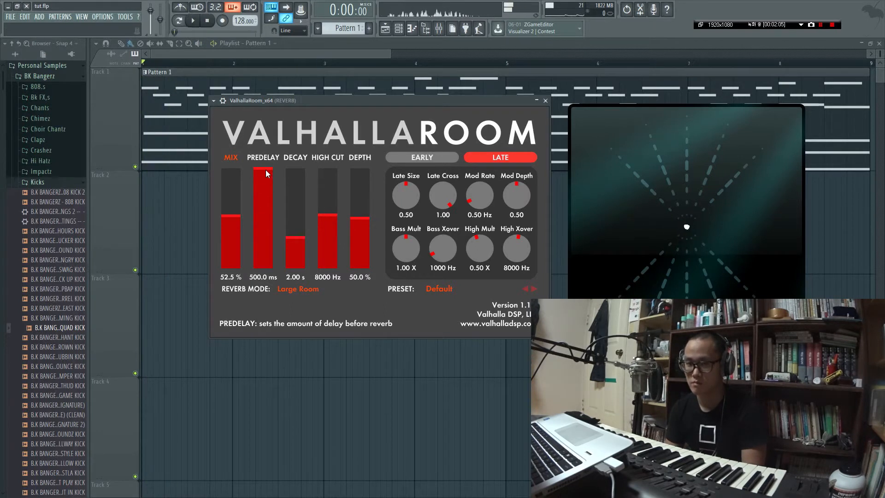
key("space")
key("space")
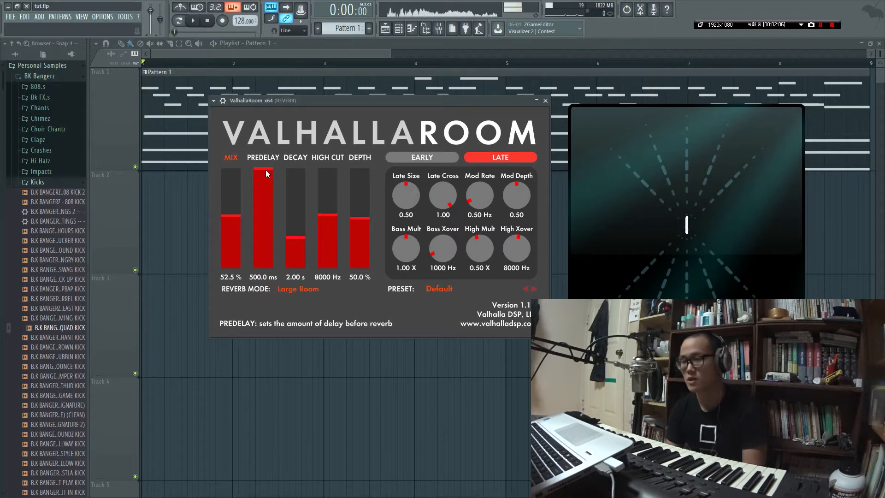
key("space")
key("space")
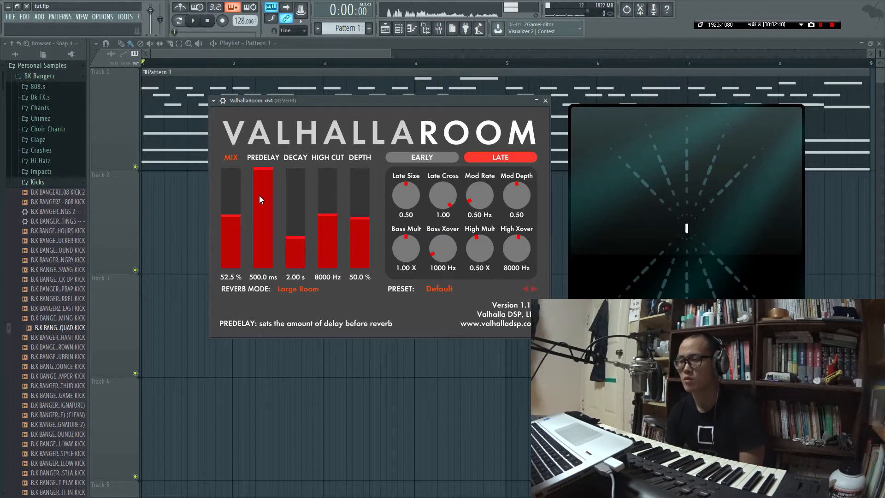
Step: Set the predelay to 17.2 ms
mouse_move(264, 193)
left_mouse_down()
mouse_move(267, 182)
mouse_move(265, 206)
left_mouse_up()
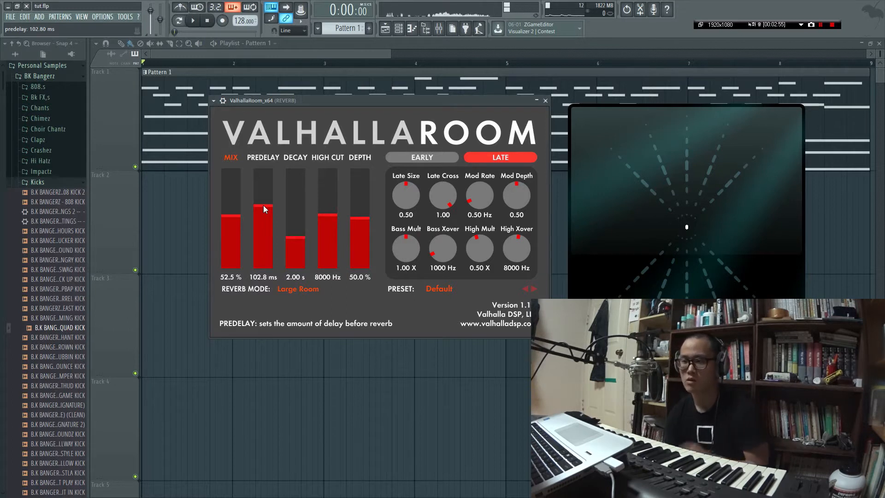
left_click_drag(263, 205, 258, 234)
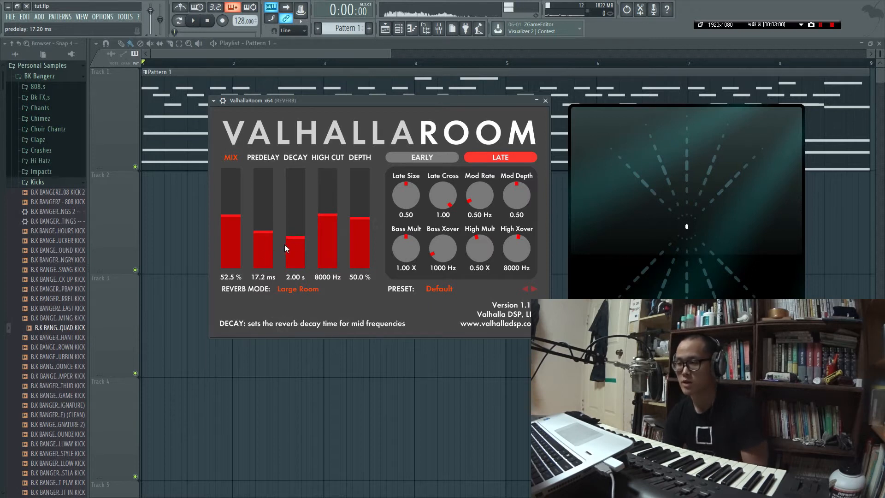
Step: Try reverb decay times of 15.99 s, 4.32 s and 6.46 s
left_click_drag(291, 245, 288, 213)
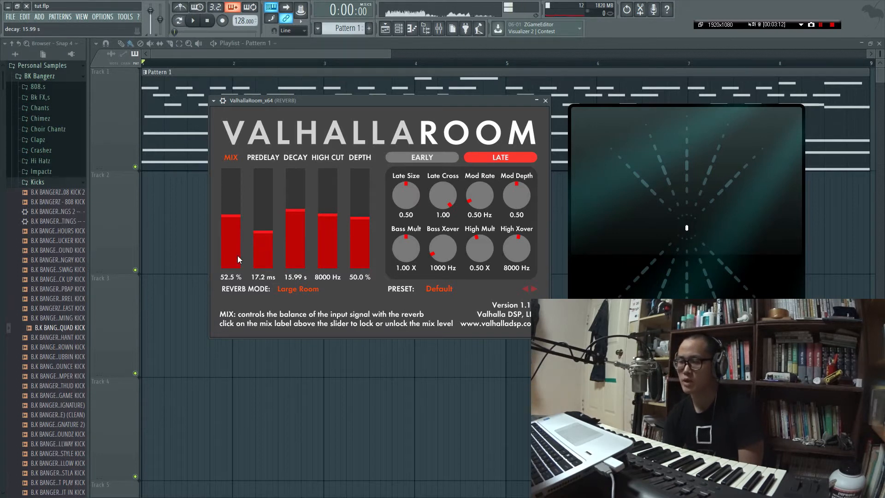
left_click_drag(294, 232, 292, 229)
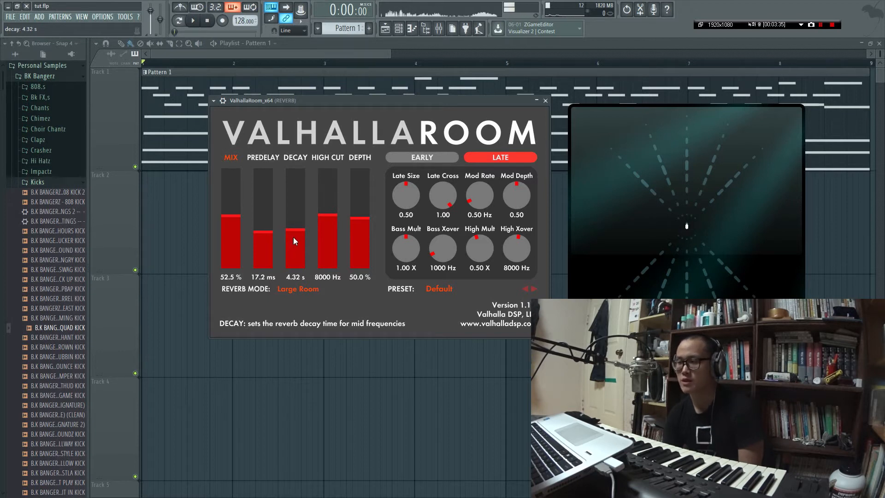
left_click_drag(297, 226, 297, 221)
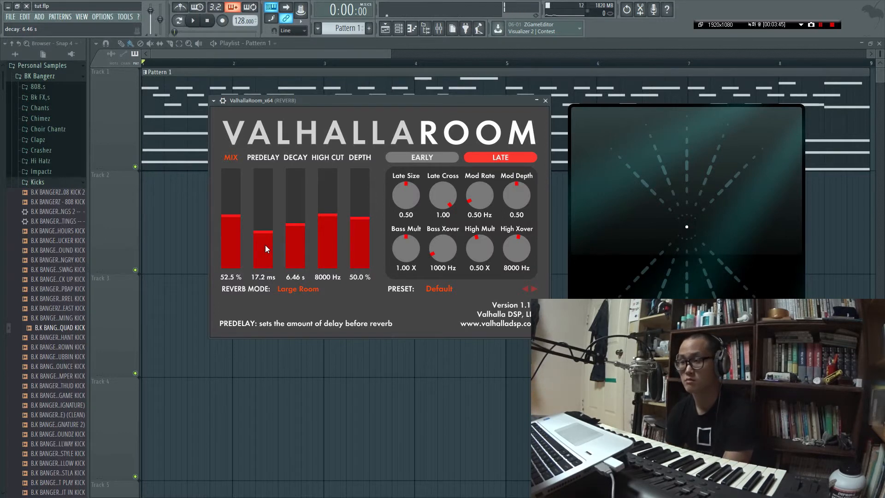
Step: Play the pattern while raising the decay, show the channel rack, and set the decay to 15.99 s
key("space")
left_click_drag(293, 244, 300, 214)
key("space")
key("F6")
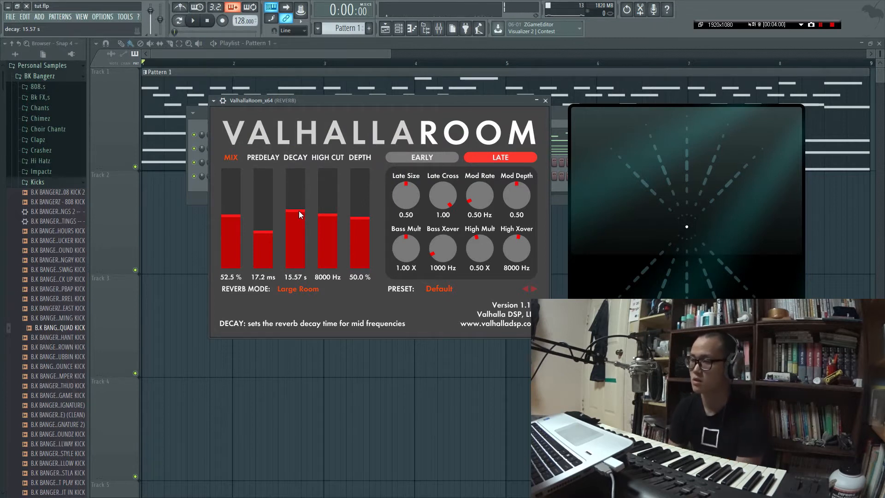
left_click_drag(299, 212, 320, 215)
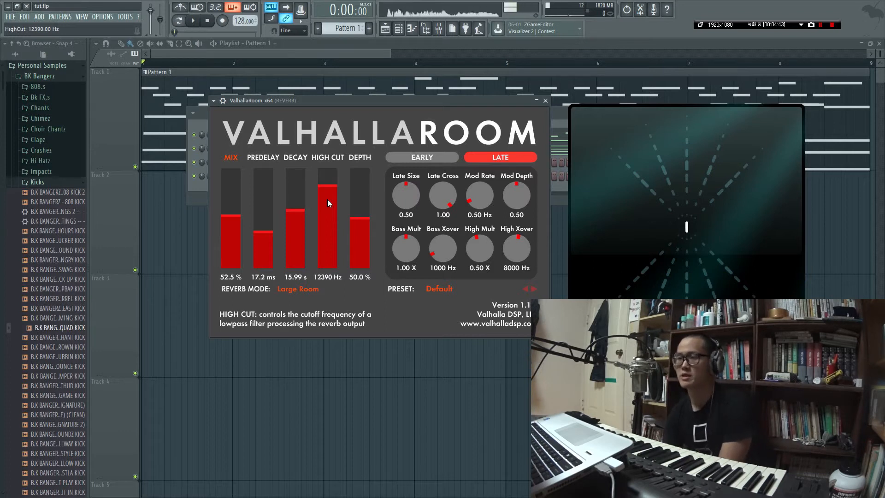
Step: Try the high cut at 15000 Hz and at 7580 Hz with playback, and settle on 6690 Hz
left_click_drag(327, 200, 300, 84)
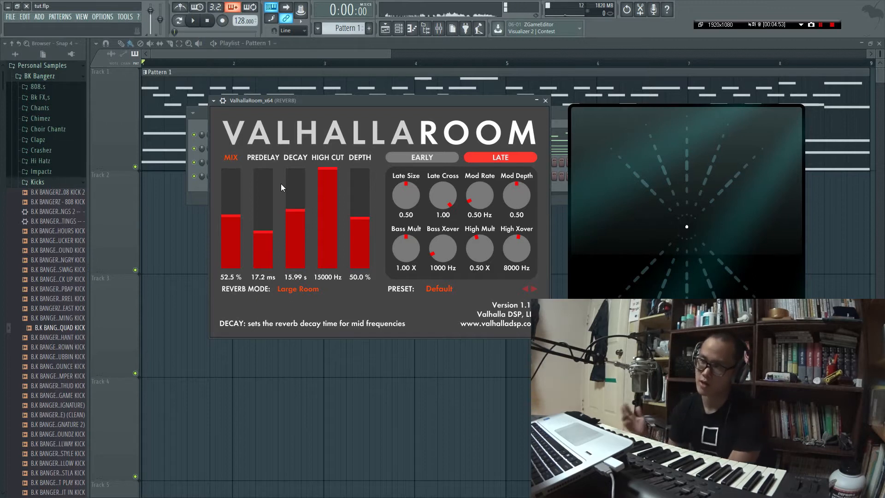
key("space")
left_click_drag(320, 194, 332, 218)
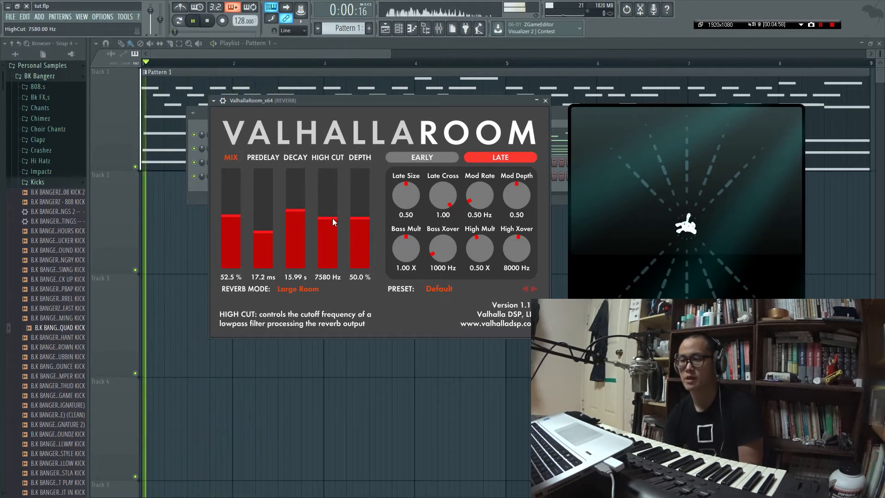
key("space")
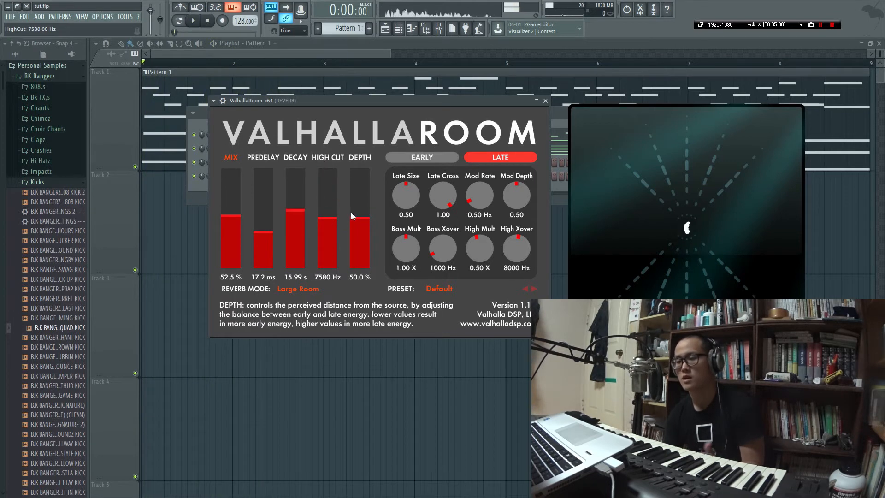
left_click(329, 224)
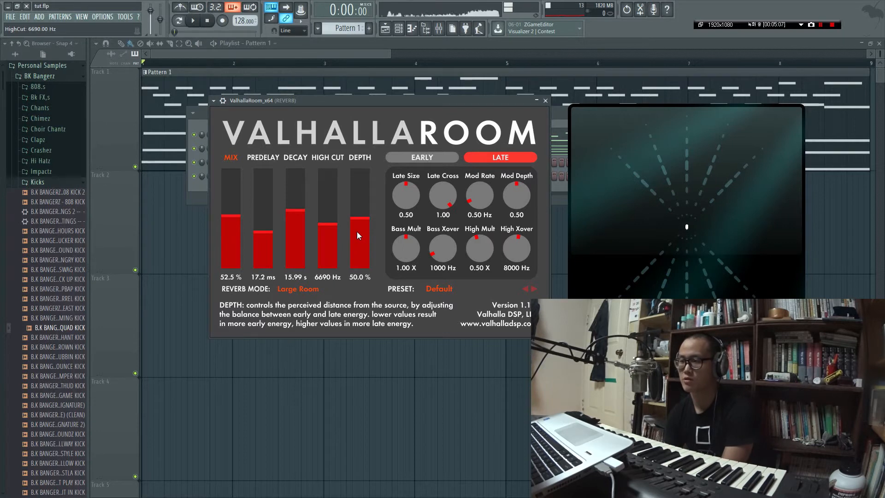
Step: Try the depth at 53.9%, 0% and 100% alongside the early and late controls, and settle on 41.9%
mouse_move(359, 241)
left_mouse_down()
mouse_move(356, 216)
mouse_move(357, 225)
left_mouse_up()
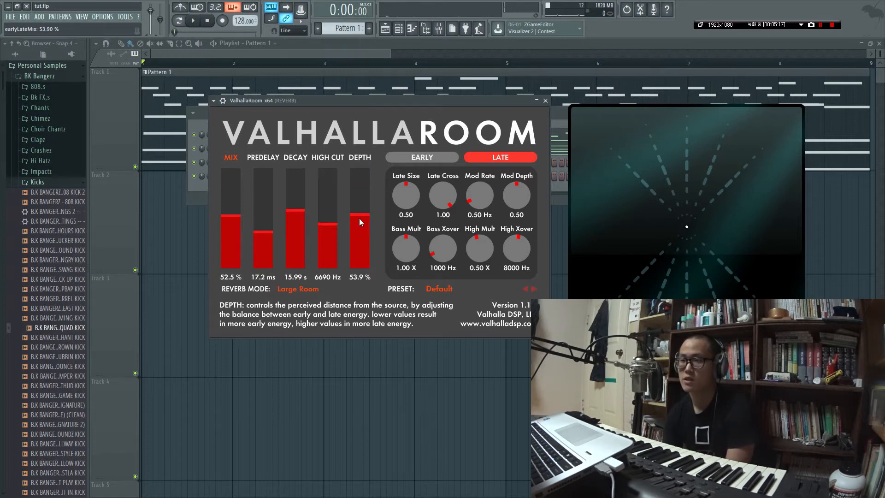
left_click_drag(369, 212, 365, 276)
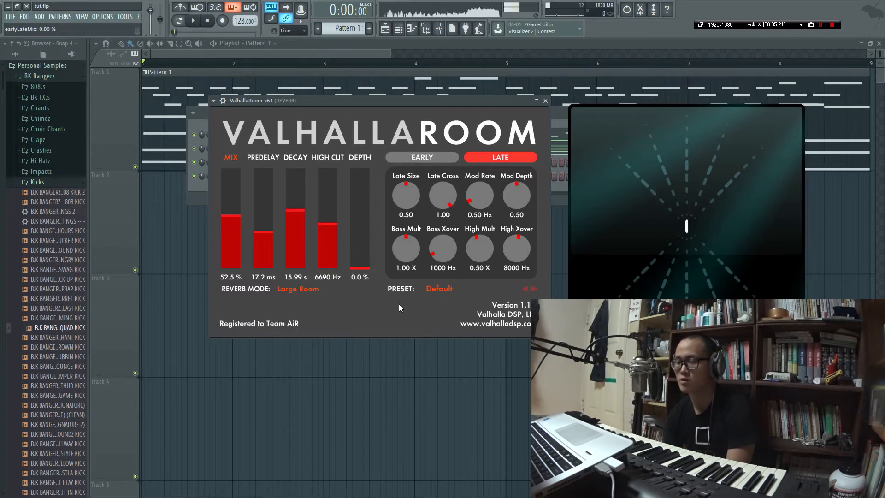
left_click(432, 164)
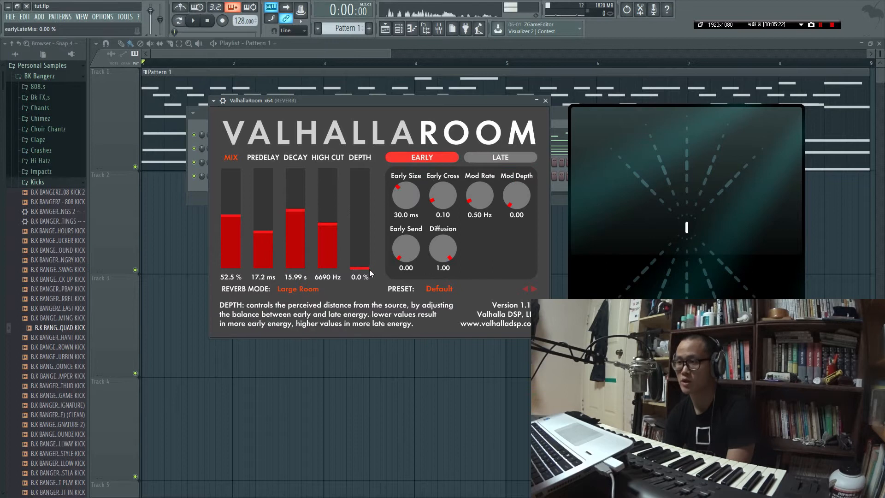
left_click_drag(370, 269, 378, 116)
left_click(492, 154)
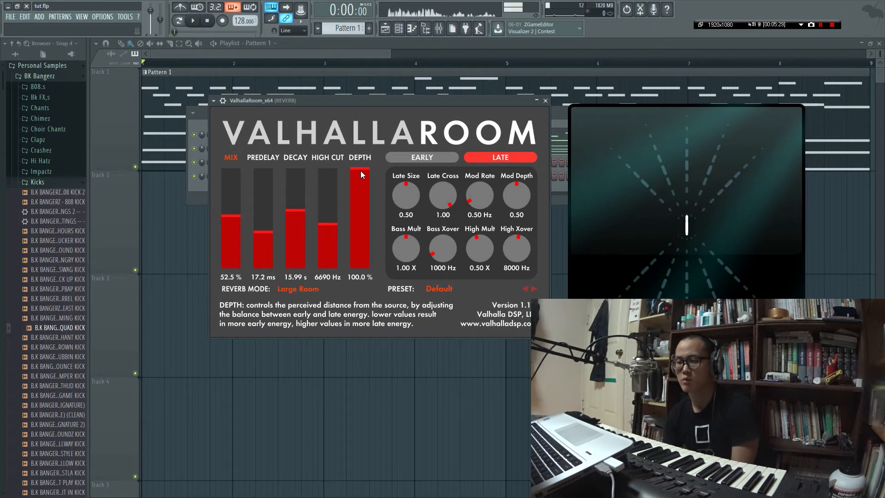
left_click_drag(361, 171, 362, 224)
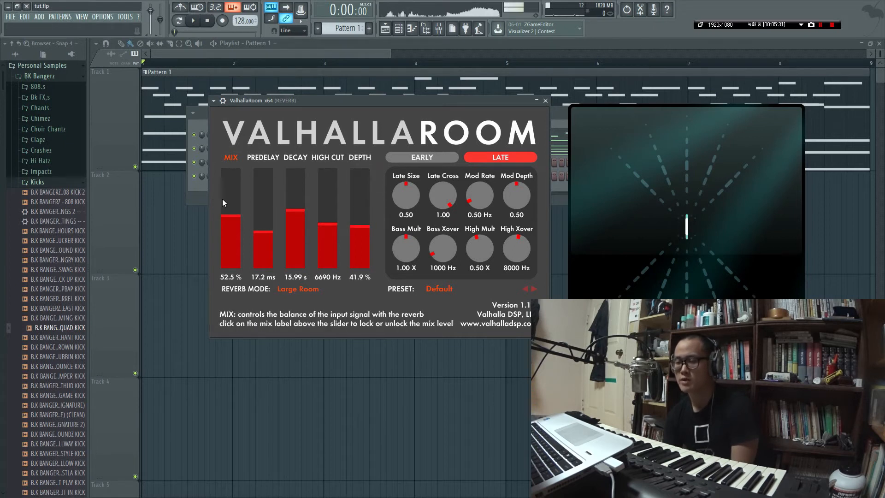
Step: Compare the early and late reverberation controls, leaving the early set displayed
left_click(433, 159)
left_click(484, 153)
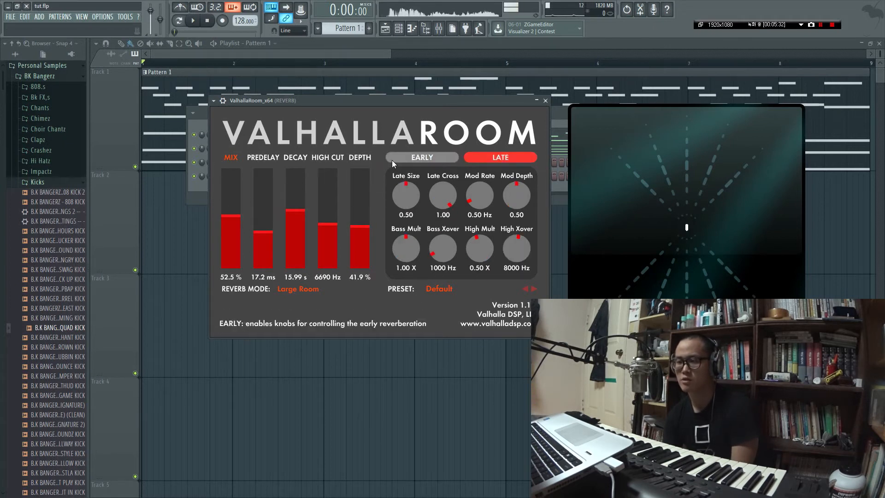
left_click(392, 159)
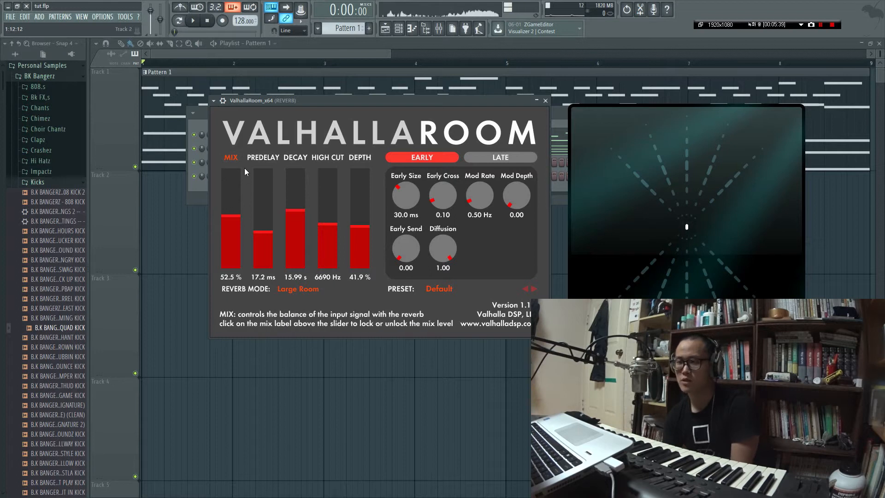
Step: Try the mix lock while adjusting the mix level, and leave the slider unlocked at 75.1%
left_click(230, 159)
left_click(226, 158)
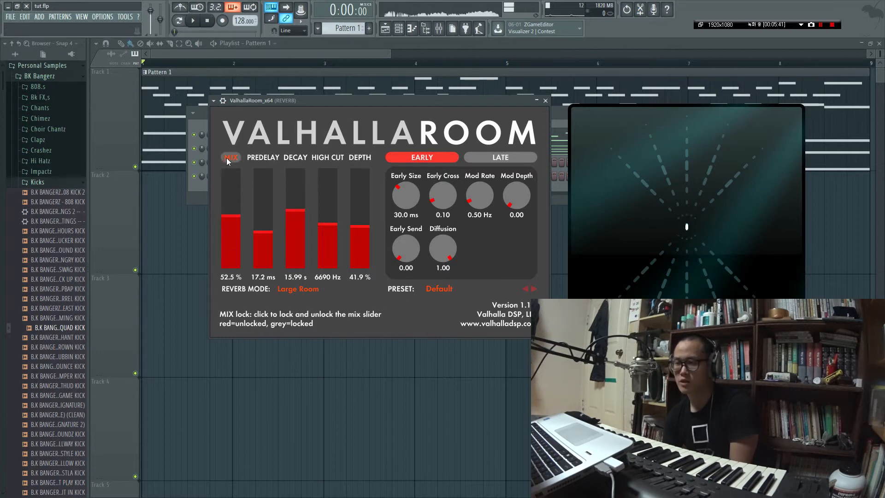
left_click(227, 158)
left_click_drag(228, 216, 230, 202)
left_click_drag(235, 172, 236, 175)
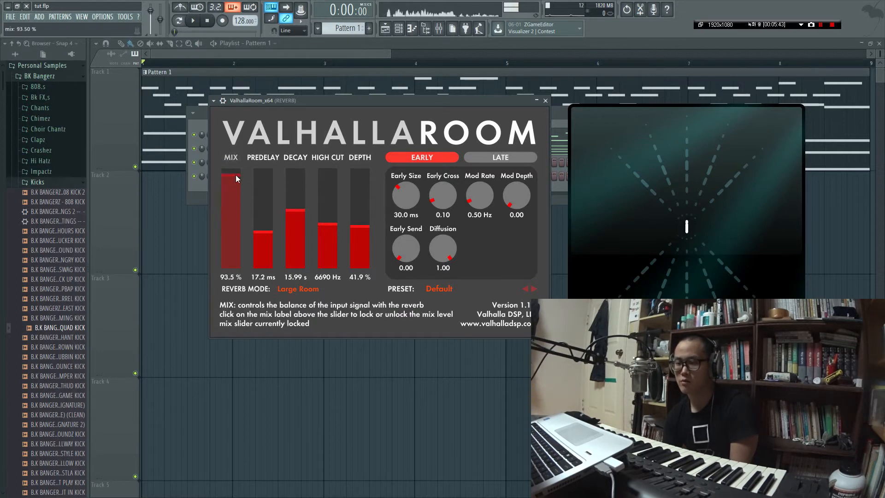
left_click(226, 160)
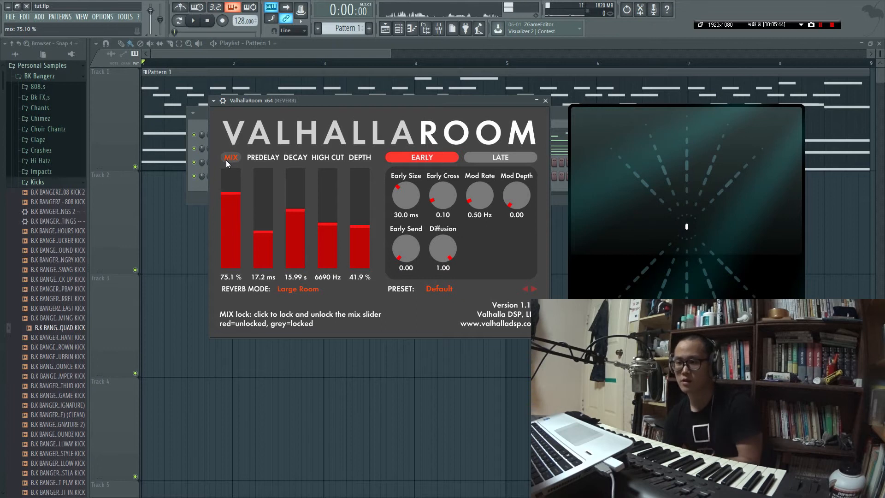
Step: Lock the mix slider and try the DarkHall, LV426Cathedral and FlarhgunnstowHall presets in turn
left_click(226, 160)
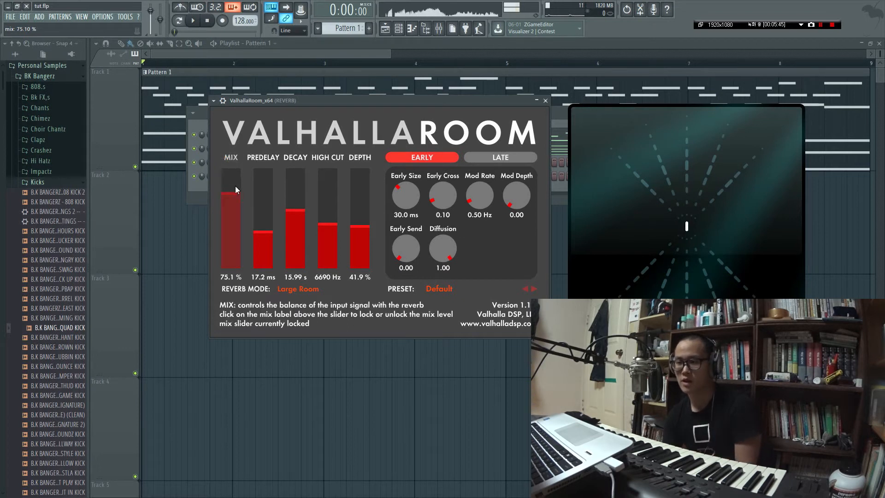
left_click(437, 293)
mouse_move(466, 197)
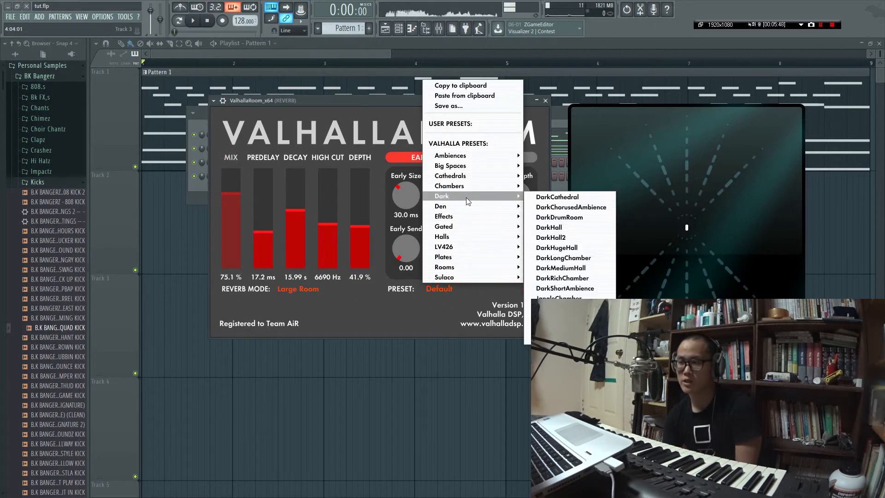
left_click(552, 227)
left_click(442, 289)
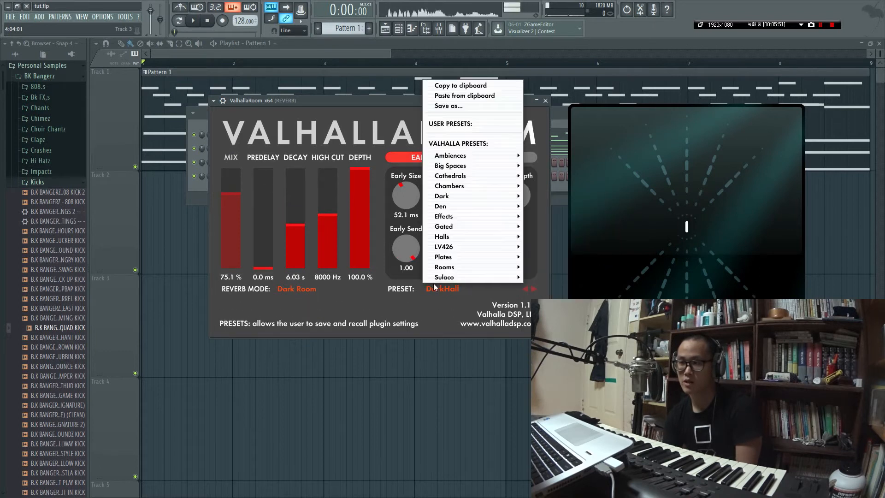
mouse_move(509, 260)
left_click(553, 257)
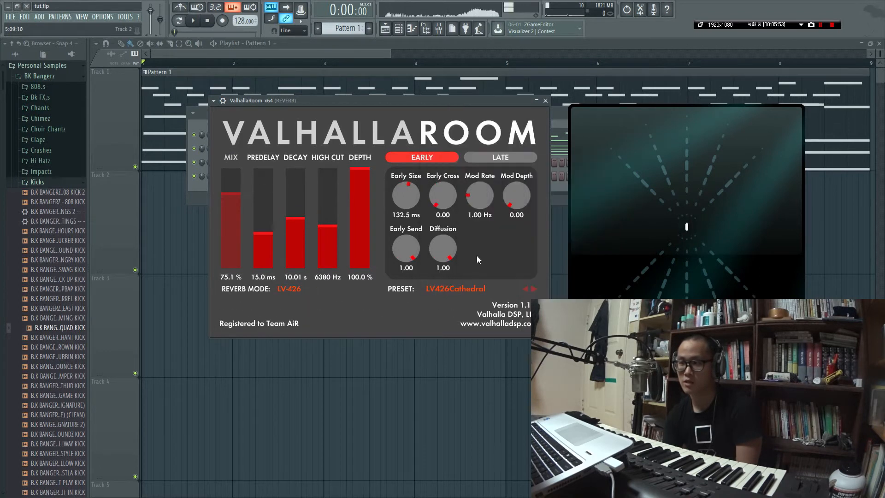
left_click(458, 287)
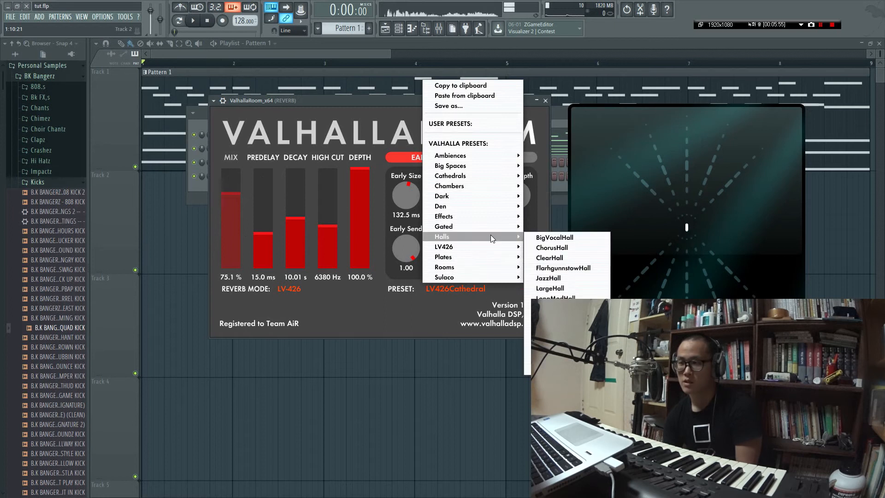
left_click(542, 269)
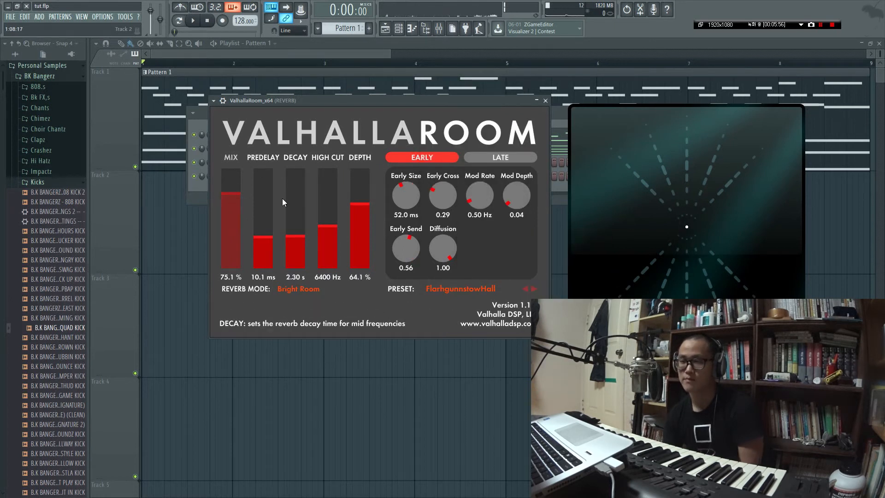
Step: Replace the first effect on the REVERB mixer track with a fresh ValhallaRoom_x64
key("F6")
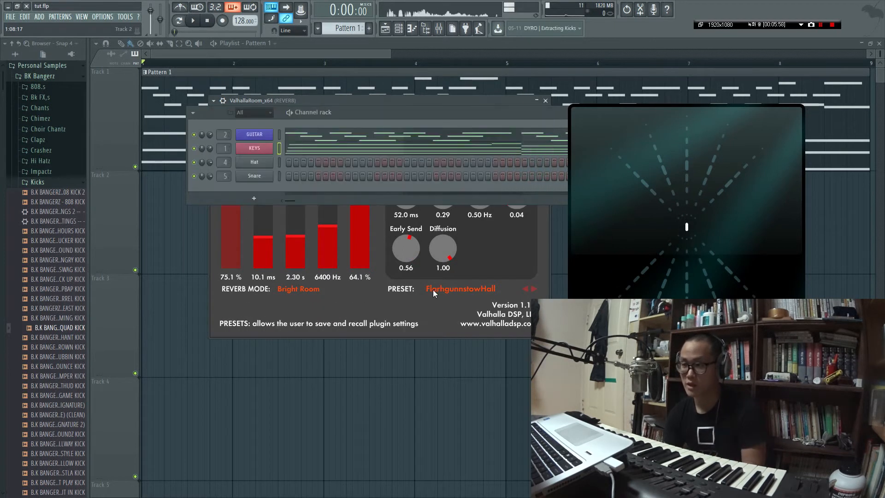
key("F9")
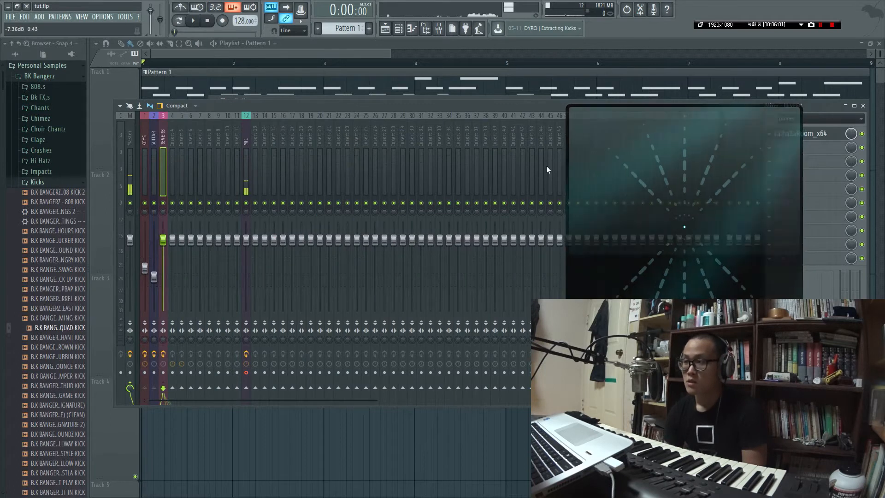
left_click(767, 135)
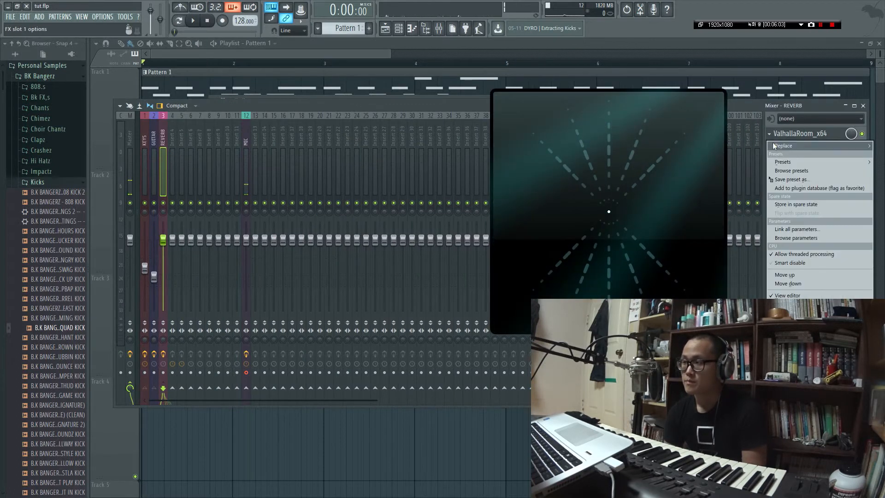
mouse_move(772, 142)
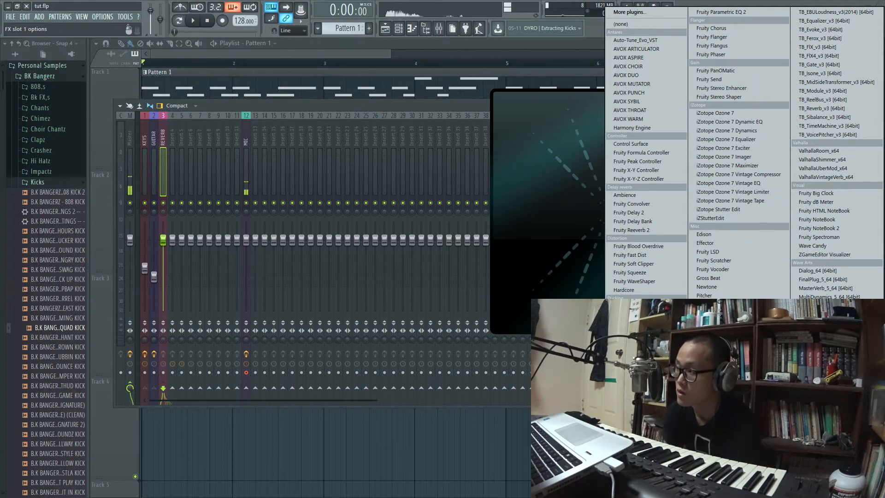
left_click(830, 151)
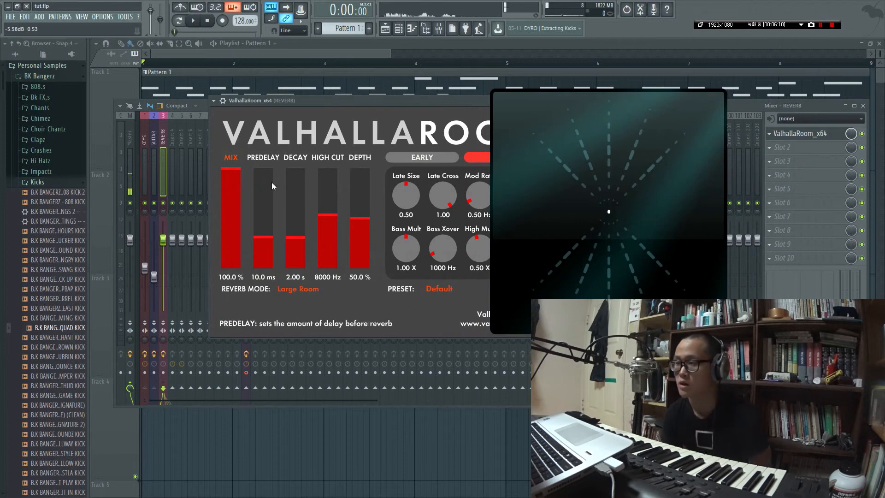
Step: Set the mix to 71.0% and the decay to 5.22 s, and move the plugin window clear of the visualizer
left_click_drag(235, 185, 240, 197)
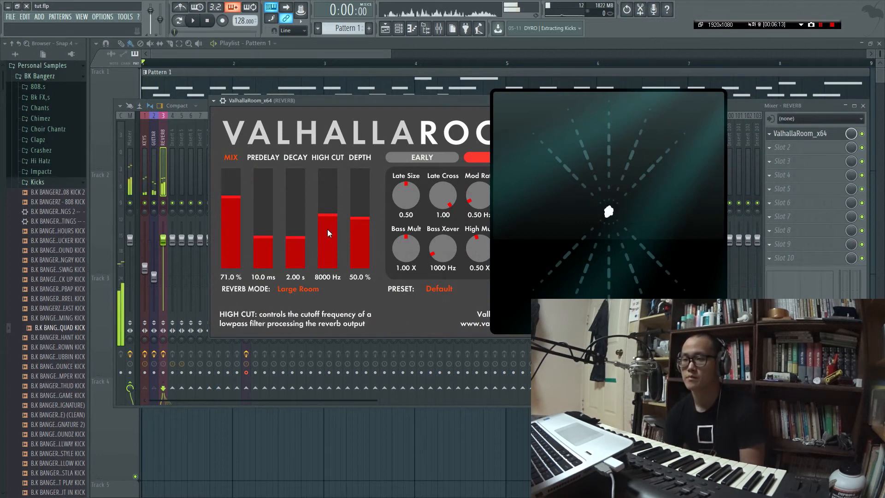
left_click_drag(322, 105, 247, 110)
left_click_drag(219, 249, 216, 283)
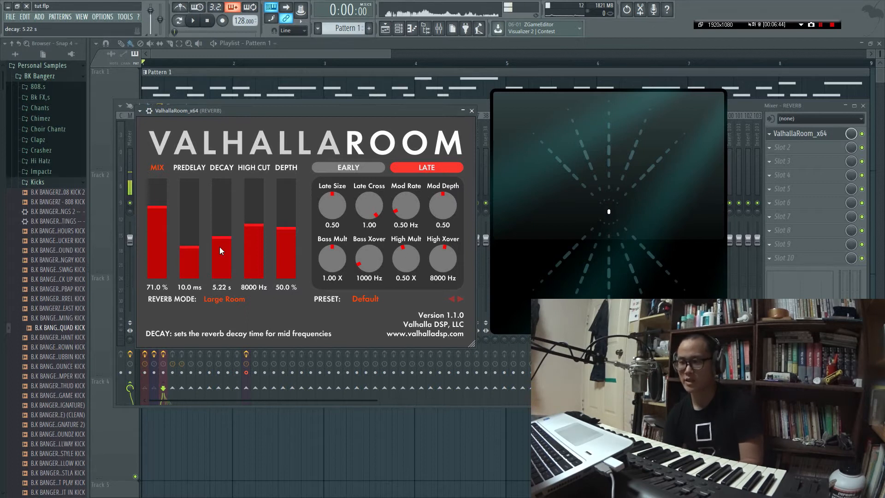
Step: Try the early size at 1000 ms and 167.3 ms and compare with the late controls, leaving the early set displayed
left_click(346, 167)
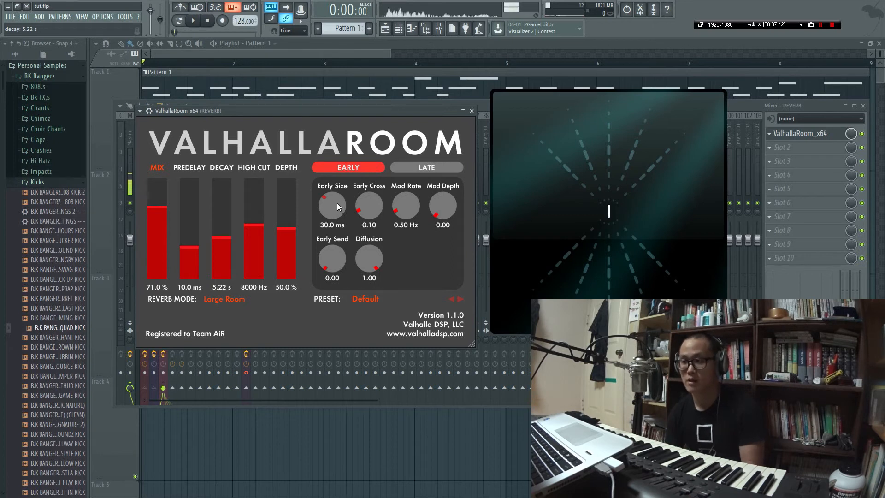
left_click_drag(337, 202, 309, 154)
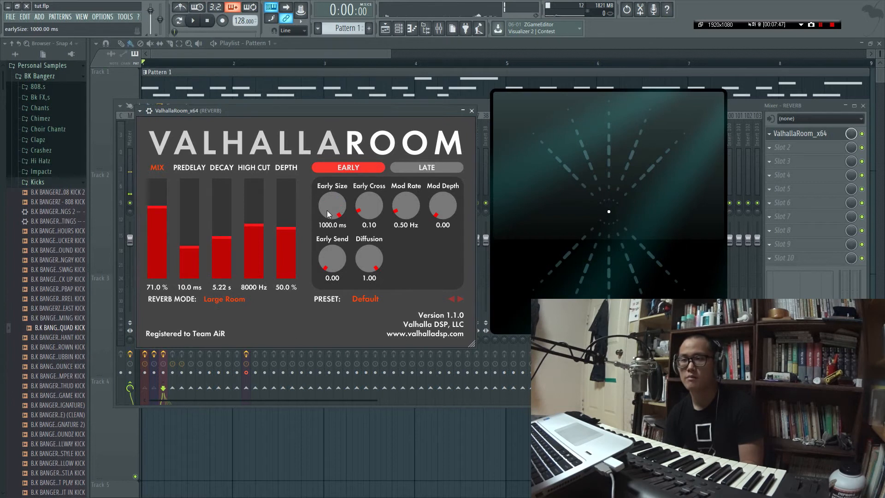
mouse_move(334, 202)
left_mouse_down()
mouse_move(321, 241)
mouse_move(331, 211)
mouse_move(322, 207)
left_mouse_up()
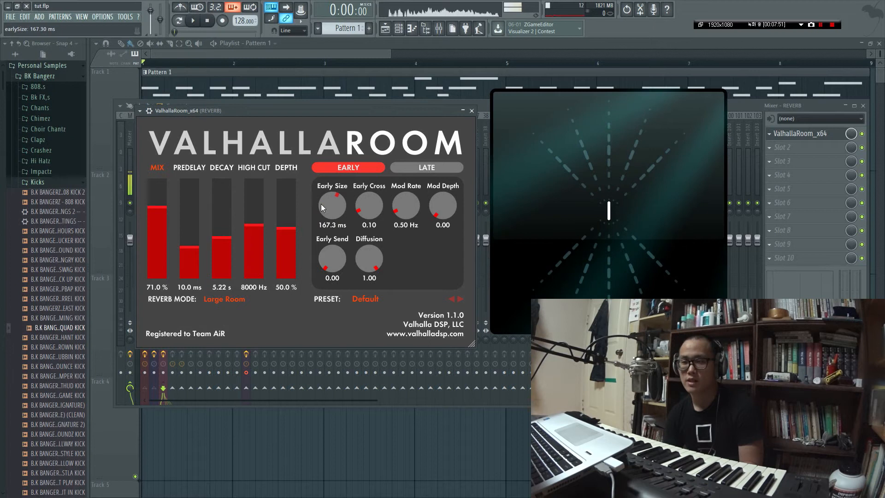
left_click(409, 168)
left_click(365, 168)
left_click(413, 169)
left_click(368, 167)
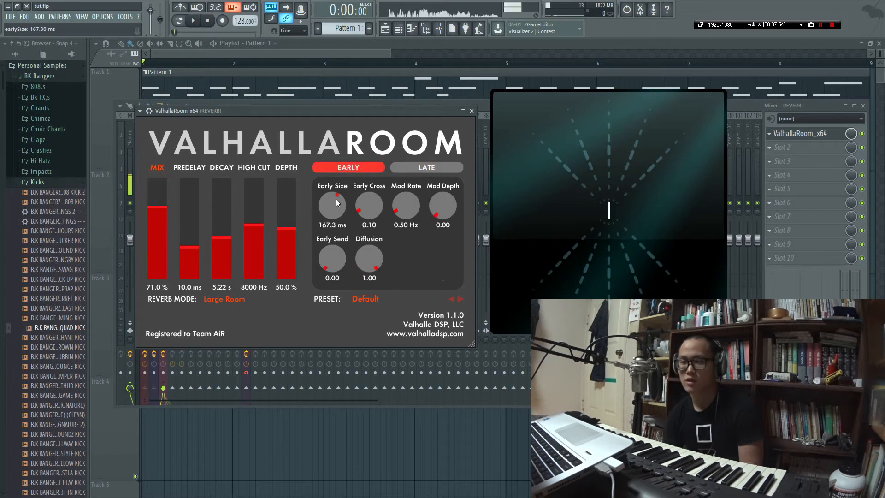
Step: Try the early size at 1000 ms, 1.0 ms and 1.9 ms with pattern playback, and settle on 282.7 ms
left_click_drag(335, 198, 325, 161)
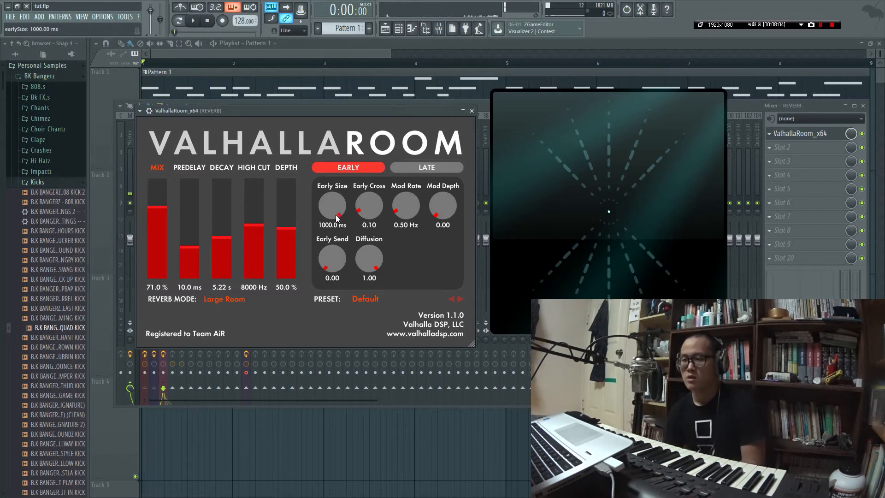
key("space")
key("space")
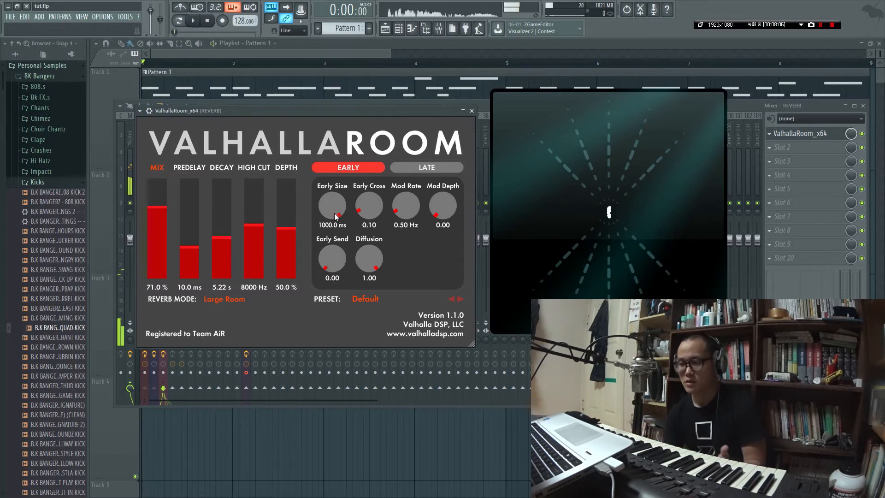
left_click_drag(334, 214, 333, 329)
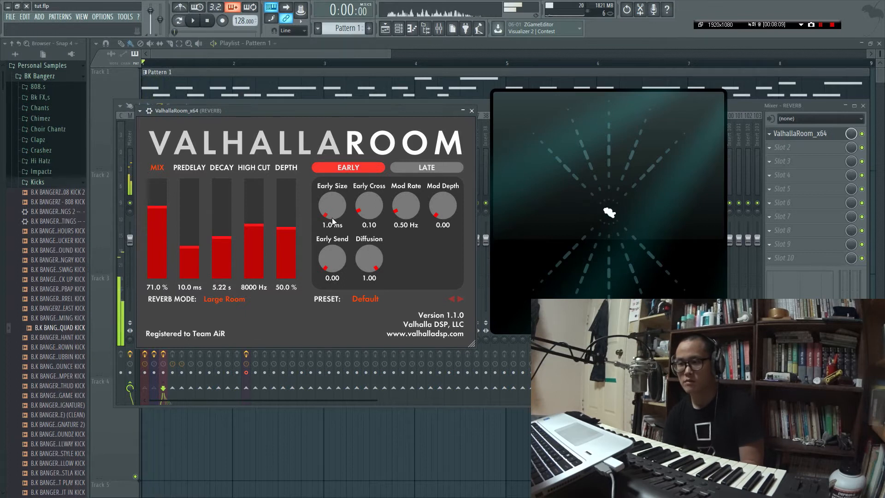
key("space")
left_click_drag(332, 205, 355, 198)
key("space")
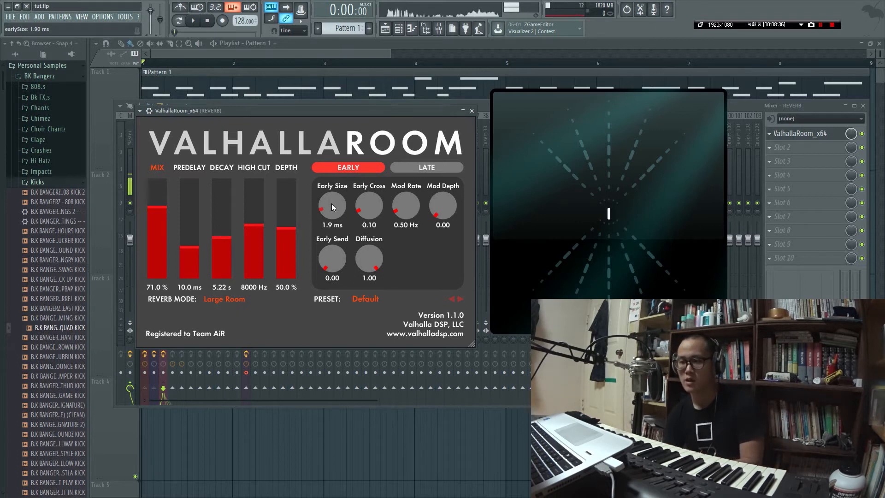
left_click_drag(328, 197, 376, 70)
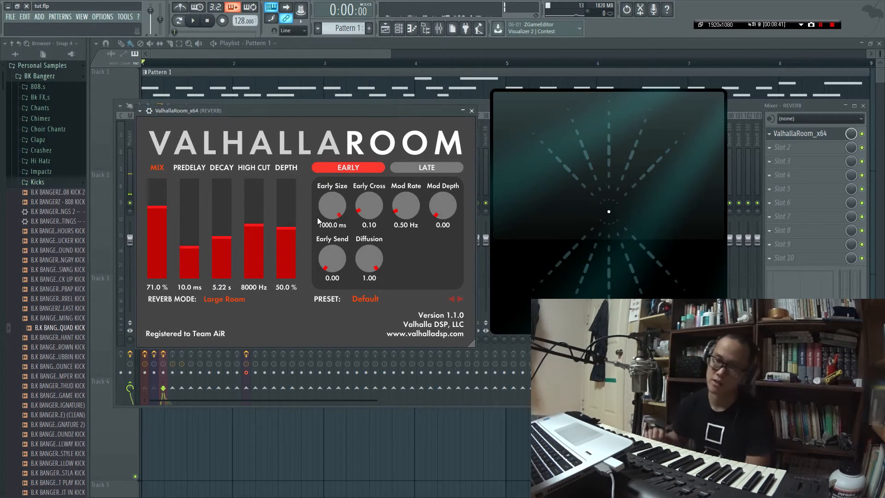
left_click_drag(327, 212, 331, 249)
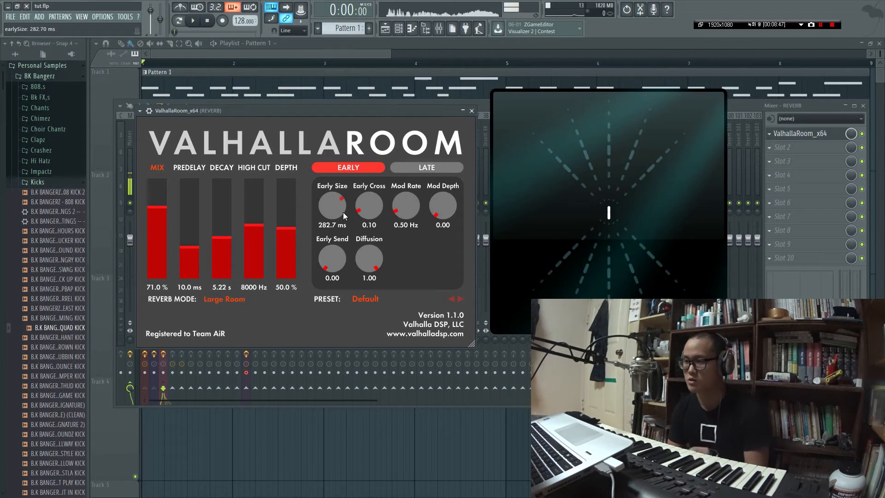
Step: Try the early cross at 0.60 and 0.00, and settle on 1.00 while auditioning the pattern
left_click_drag(367, 216, 360, 124)
left_click_drag(369, 191, 375, 236)
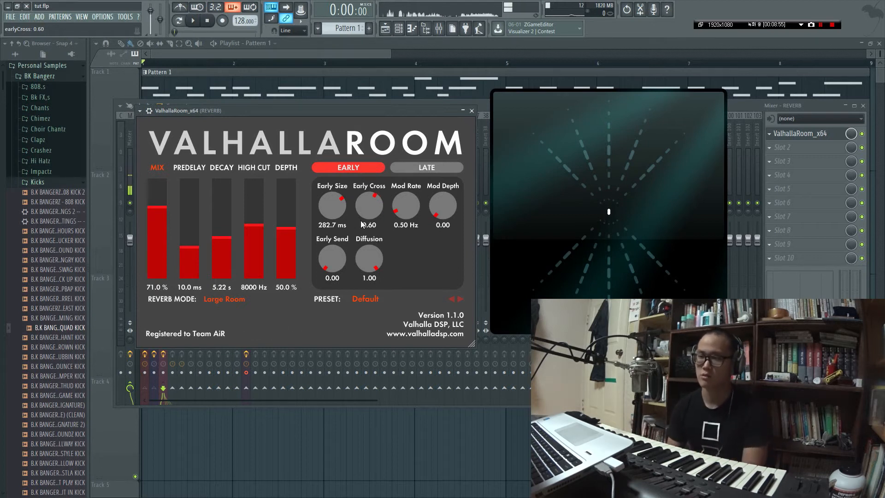
left_click_drag(361, 220, 375, 296)
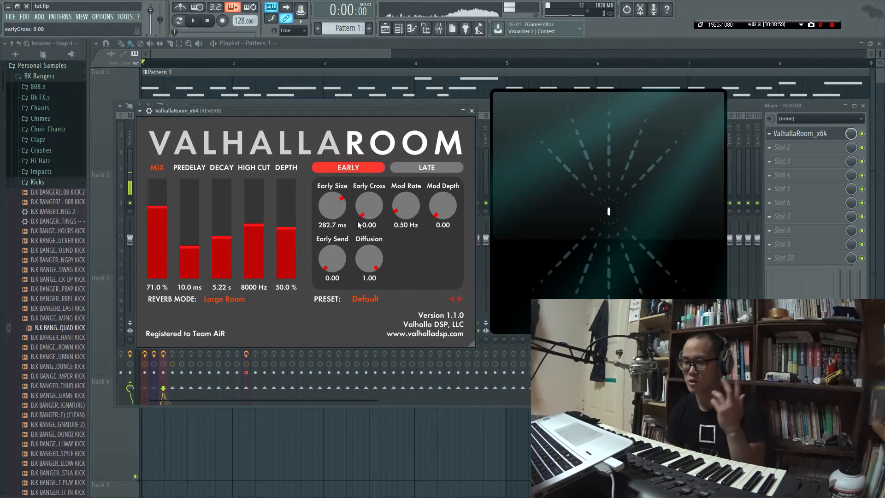
left_click_drag(378, 212, 365, 146)
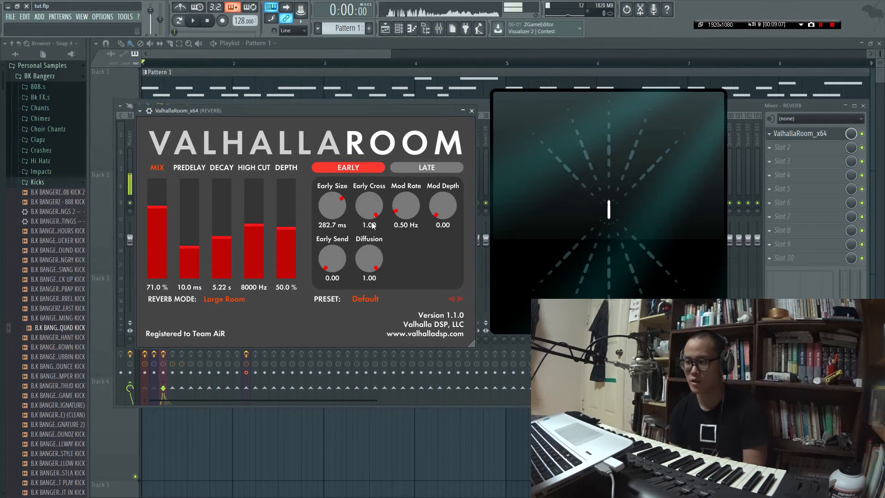
key("space")
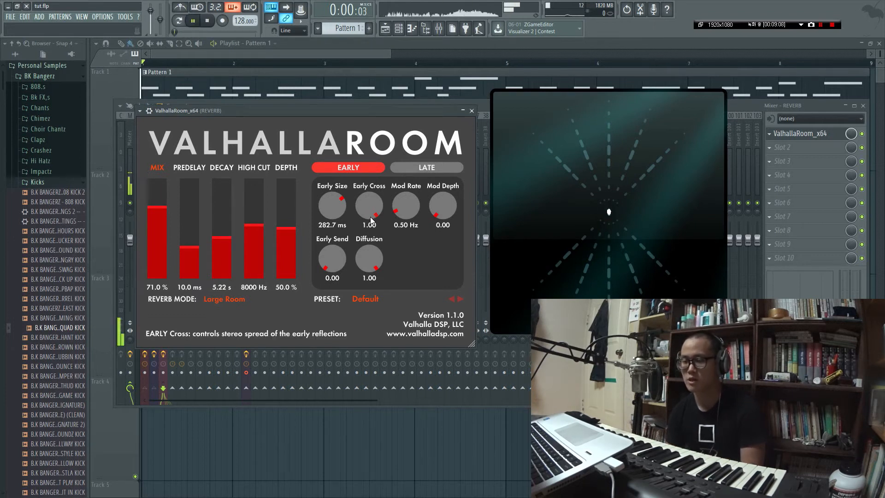
mouse_move(370, 217)
left_mouse_down()
mouse_move(368, 340)
mouse_move(352, 228)
mouse_move(366, 214)
left_mouse_up()
key("space")
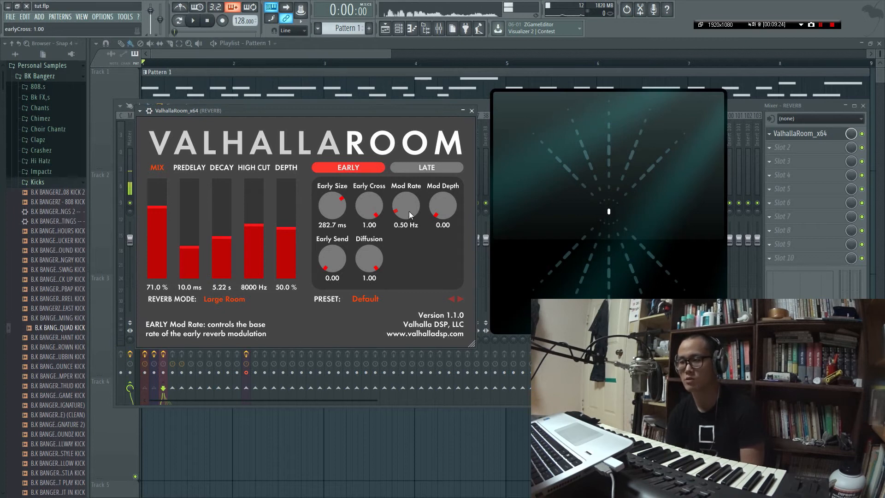
Step: Lower the early mod rate to 0.05 Hz while auditioning the pattern
key("space")
left_click_drag(408, 211, 405, 253)
key("space")
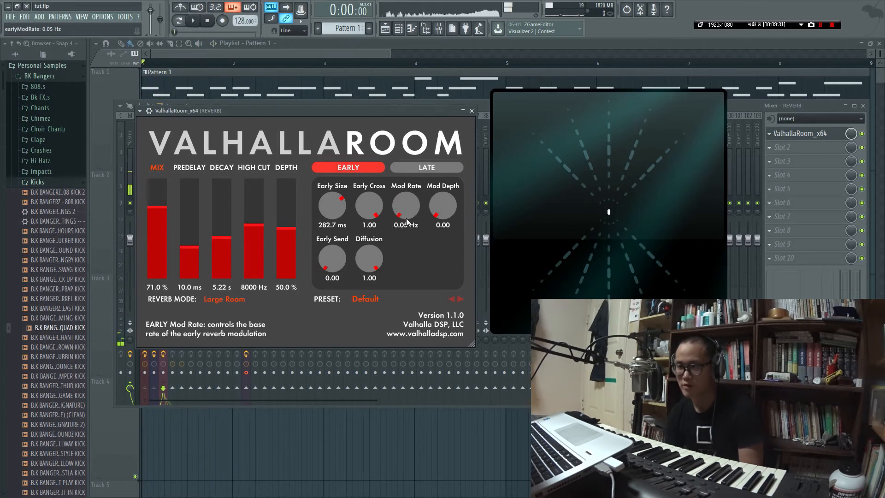
left_click_drag(407, 229, 406, 298)
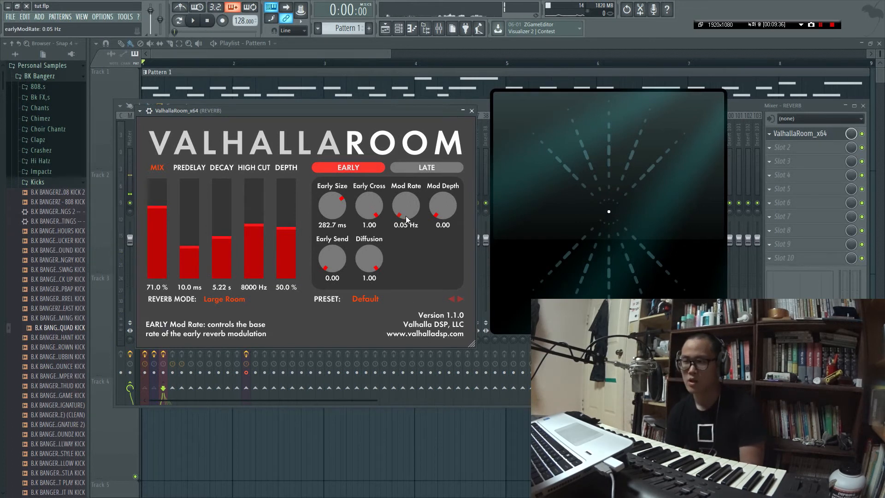
Step: Try the early mod rate at 5.00 Hz and mod depth at 0.86 during playback, and return them to 0.05 Hz and 0.00
left_click_drag(406, 216, 395, 64)
key("space")
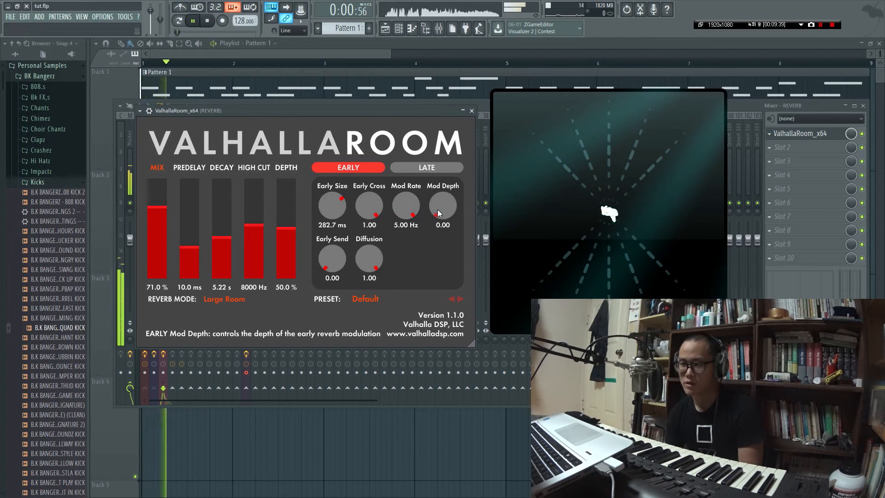
left_click_drag(438, 209, 430, 109)
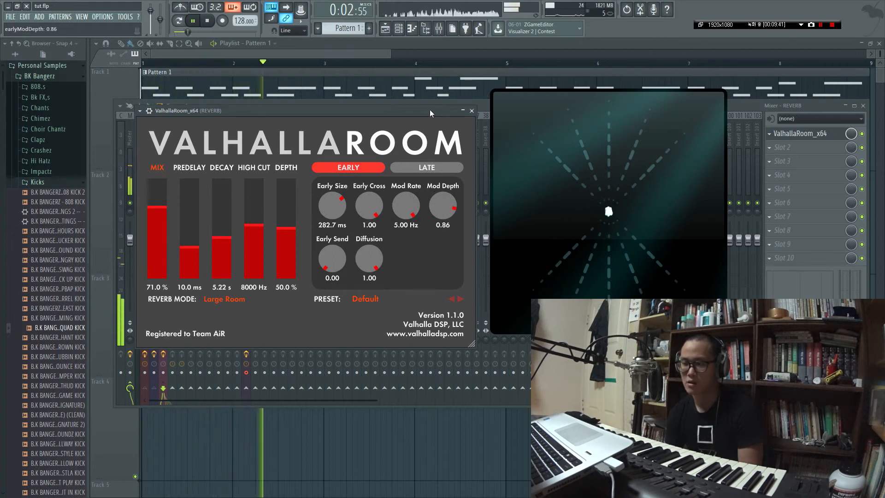
key("space")
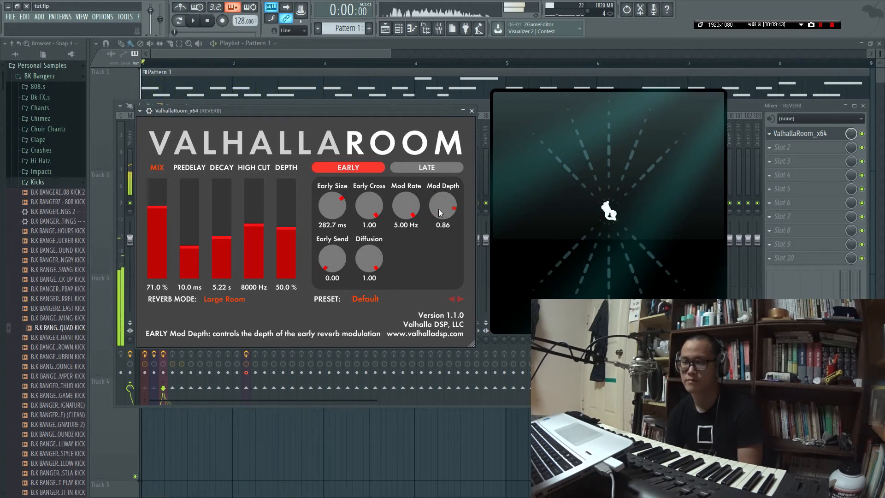
left_click_drag(438, 209, 433, 489)
left_click_drag(422, 212, 410, 452)
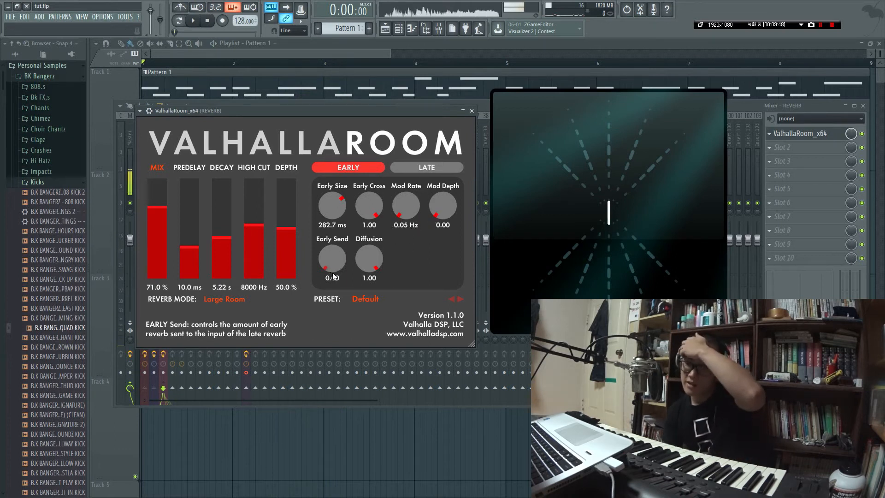
Step: Compare the early send at 0.00 and 1.00, settling on 1.00, and adjust the depth through 47.5% to 53.0%
left_click_drag(336, 272, 283, 307)
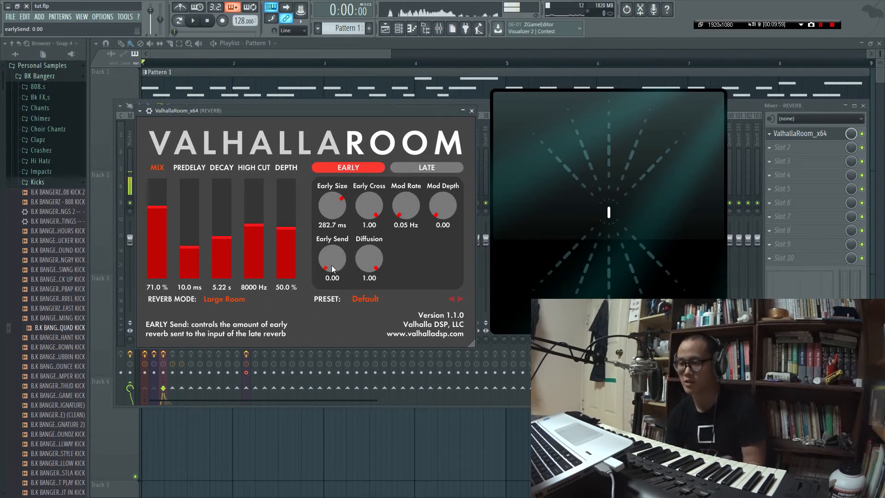
left_click_drag(297, 251, 284, 220)
left_click_drag(283, 217, 282, 231)
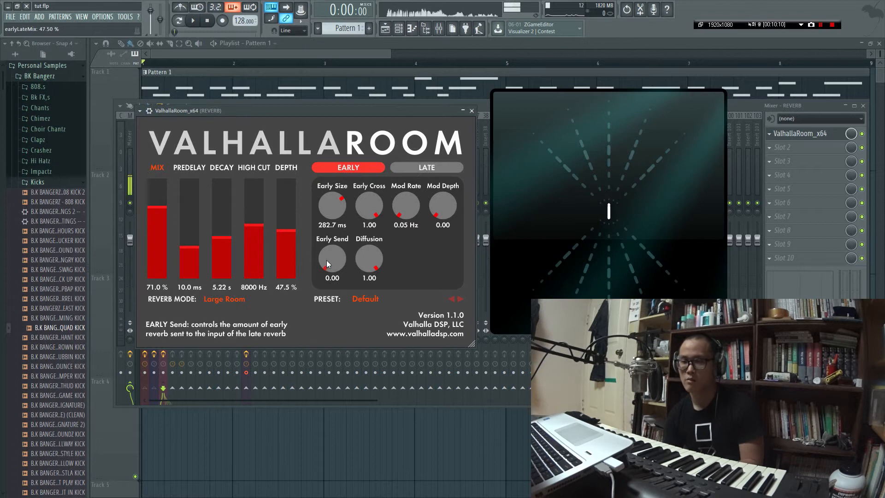
left_click_drag(327, 261, 359, 35)
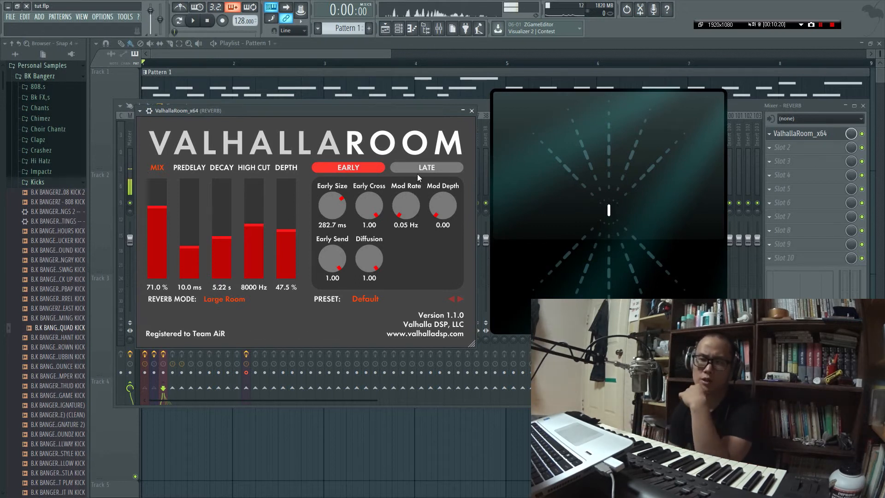
left_click_drag(333, 261, 278, 379)
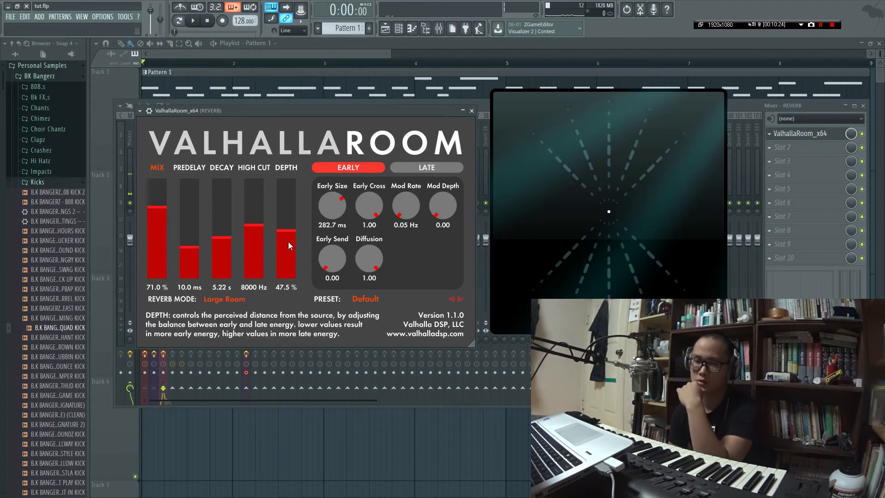
left_click_drag(289, 219, 288, 227)
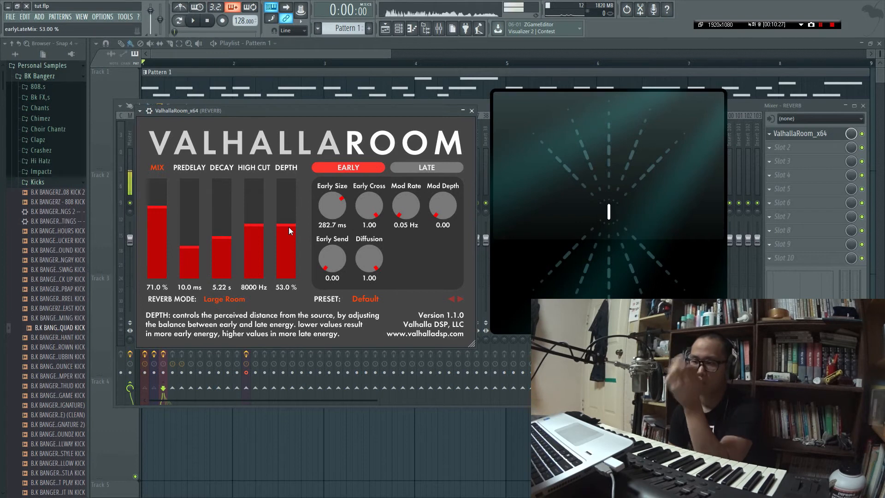
left_click_drag(330, 262, 337, 3)
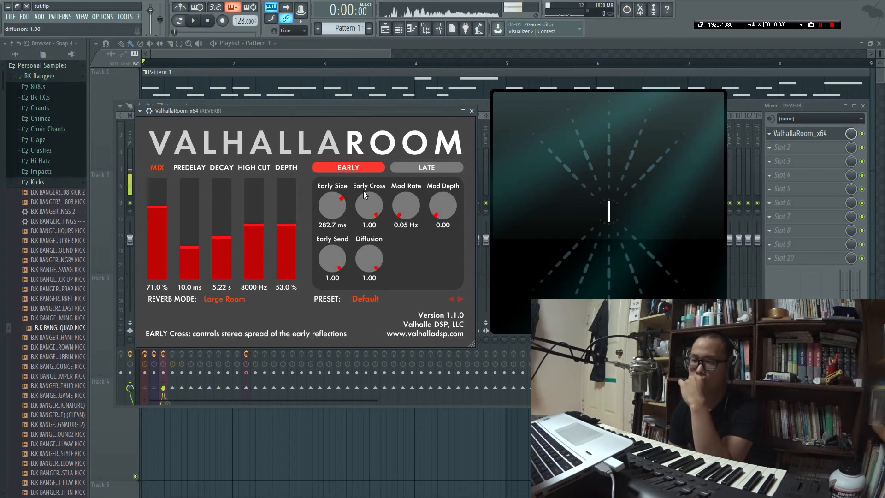
Step: Try the early cross at 0.31, return it to 1.00, and lower the early diffusion to 0.00
left_click_drag(363, 191, 358, 271)
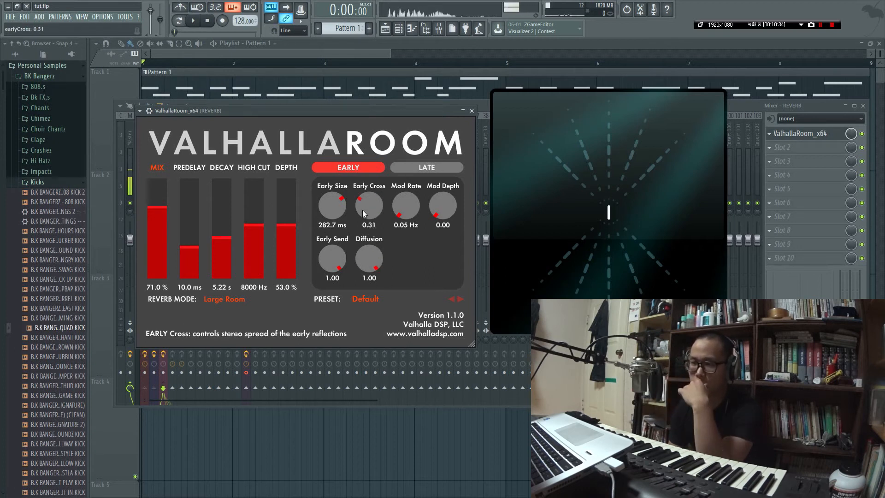
left_click_drag(363, 210, 385, 70)
left_click_drag(380, 262, 372, 327)
left_click_drag(373, 374, 369, 299)
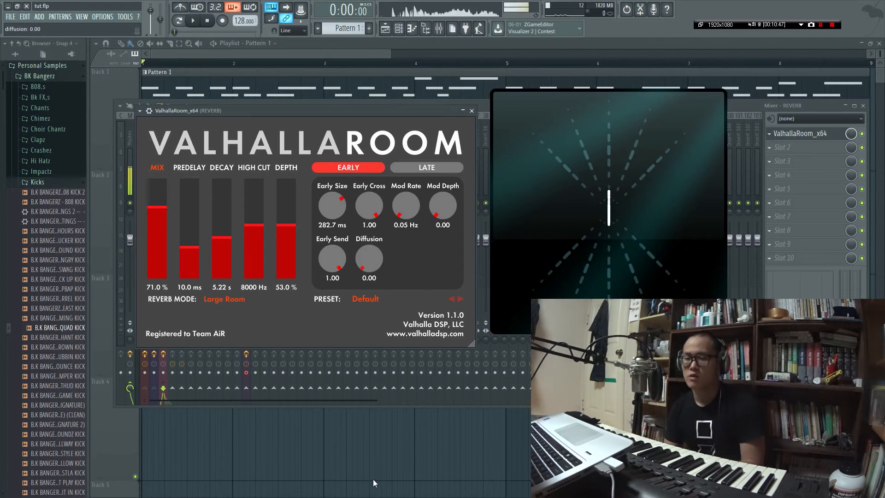
left_click_drag(364, 261, 365, 273)
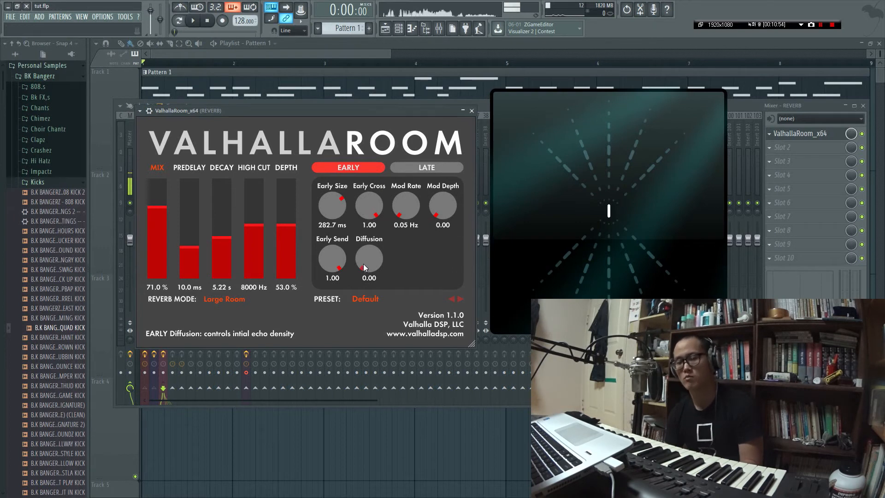
Step: Raise the early diffusion to 1.00 while auditioning the pattern, and stop playback
key("space")
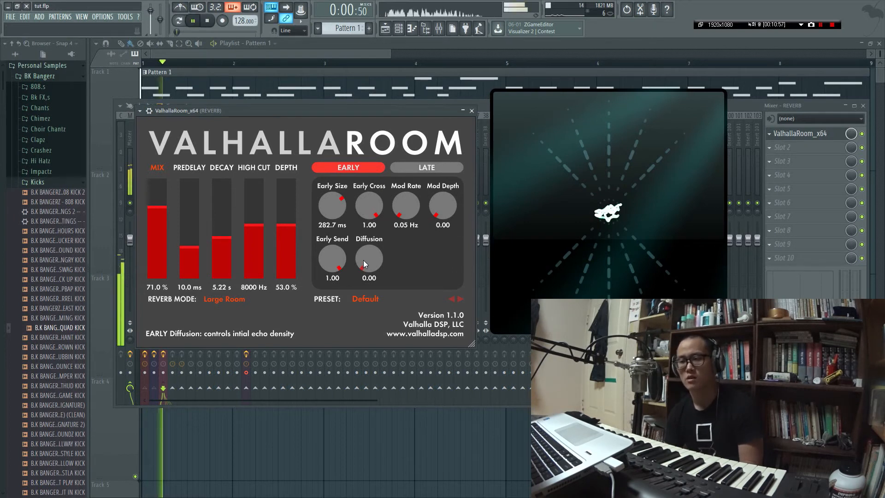
left_click_drag(364, 261, 363, 86)
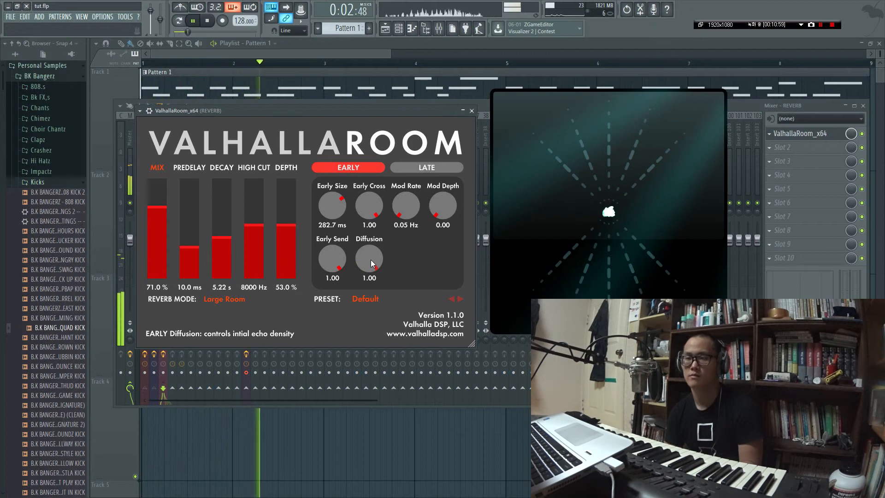
mouse_move(371, 259)
left_mouse_down()
mouse_move(377, 393)
mouse_move(374, 254)
left_mouse_up()
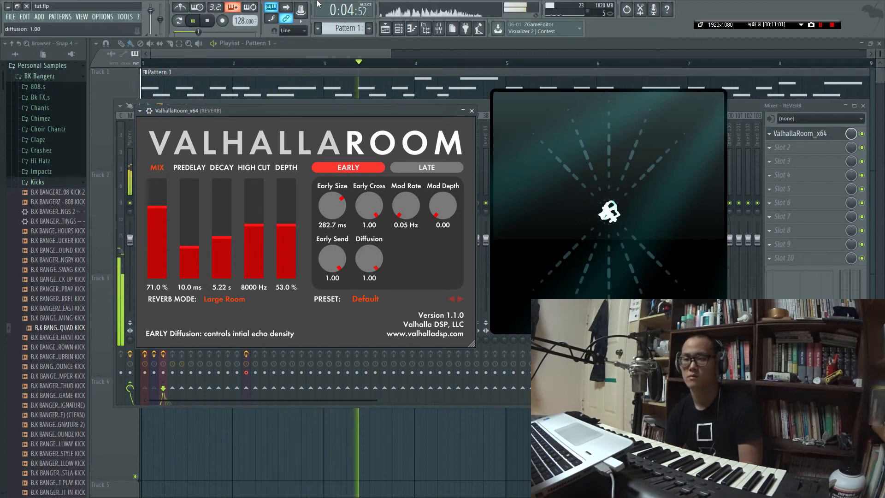
key("space")
Step: Switch to the late reverb controls and set the late size to 0.63 and late cross to 0.66
left_click(403, 169)
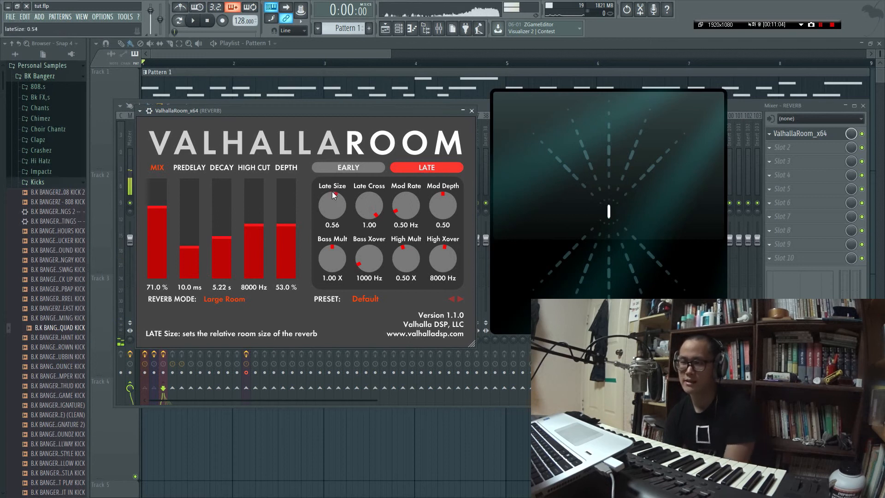
left_click_drag(332, 191, 335, 188)
left_click(357, 170)
left_click(407, 170)
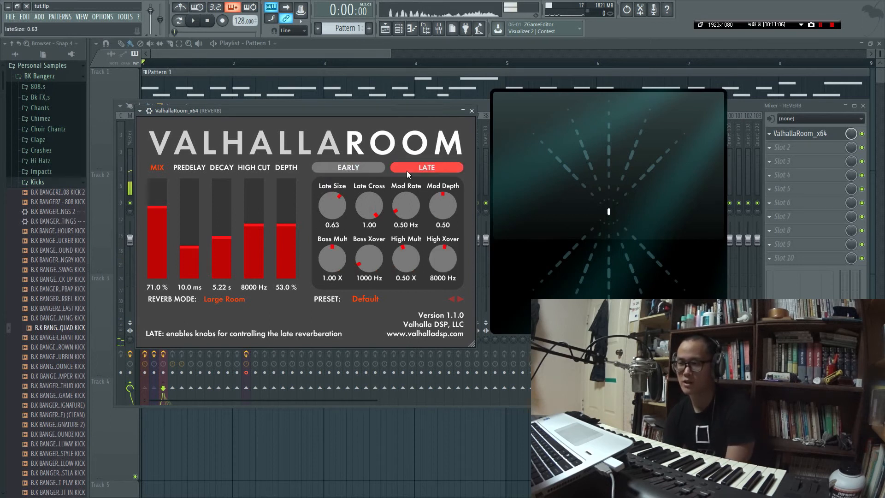
mouse_move(366, 210)
left_mouse_down()
mouse_move(366, 219)
mouse_move(370, 207)
left_mouse_up()
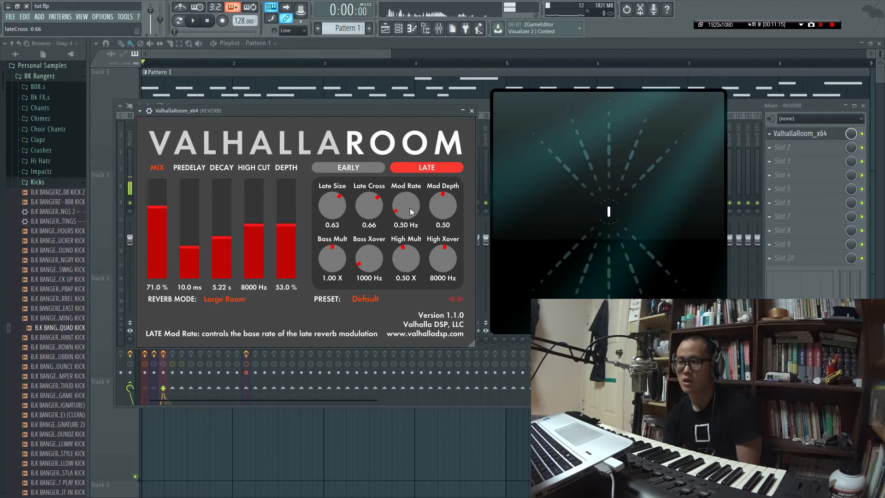
Step: Try the late mod rate at 5.00 Hz and mod depth at 1.00 during playback, and settle on 0.05 Hz and 0.00
left_click_drag(401, 214, 390, 44)
key("space")
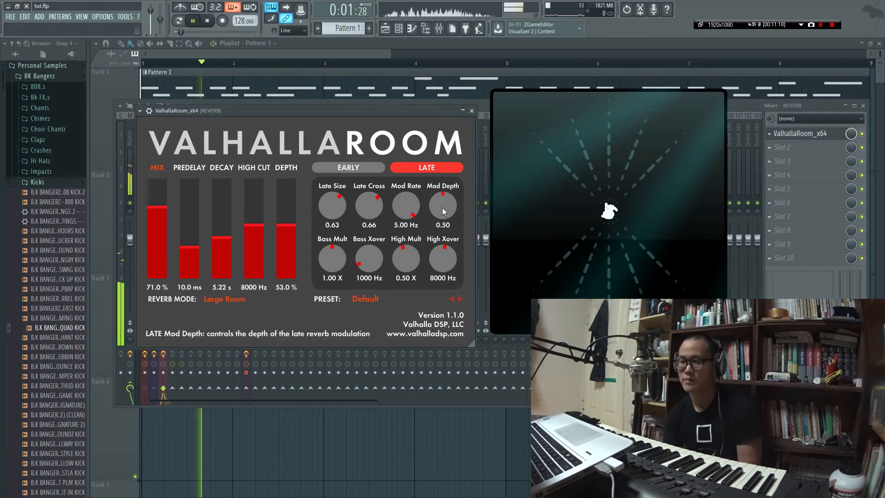
left_click_drag(441, 207, 433, 160)
left_click_drag(405, 202, 424, 467)
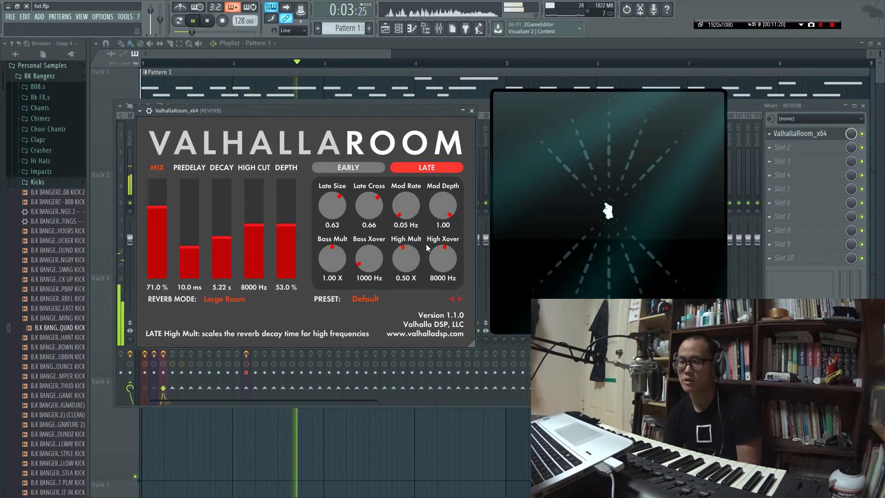
left_click_drag(442, 207, 446, 388)
key("space")
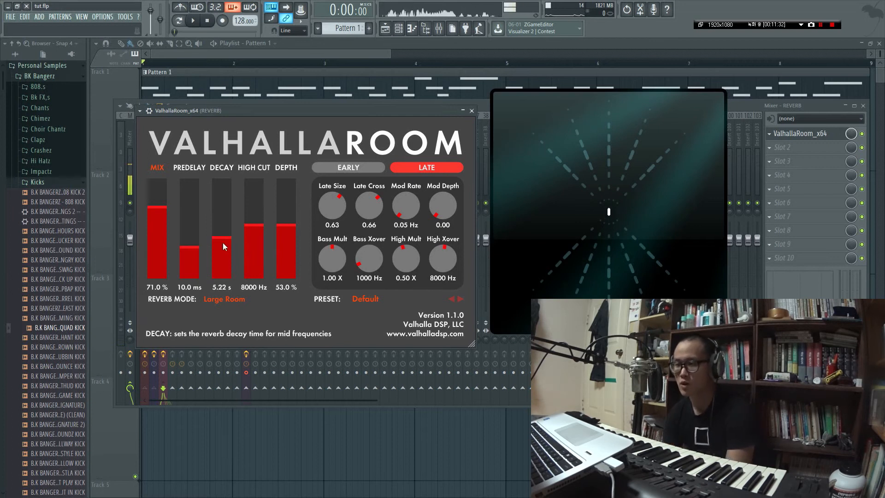
Step: Raise the reverb decay to 9.56 s
mouse_move(223, 242)
left_mouse_down()
mouse_move(224, 204)
mouse_move(223, 233)
left_mouse_up()
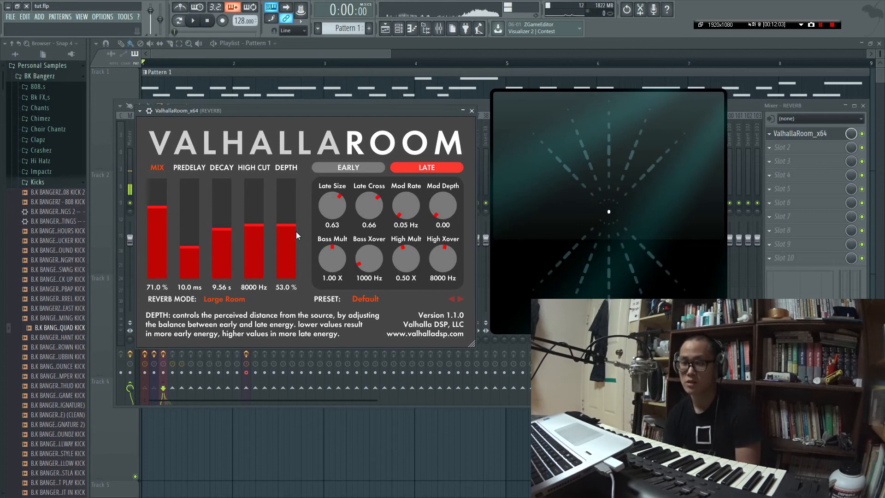
mouse_move(225, 236)
left_mouse_down()
mouse_move(227, 222)
mouse_move(232, 258)
mouse_move(230, 229)
left_mouse_up()
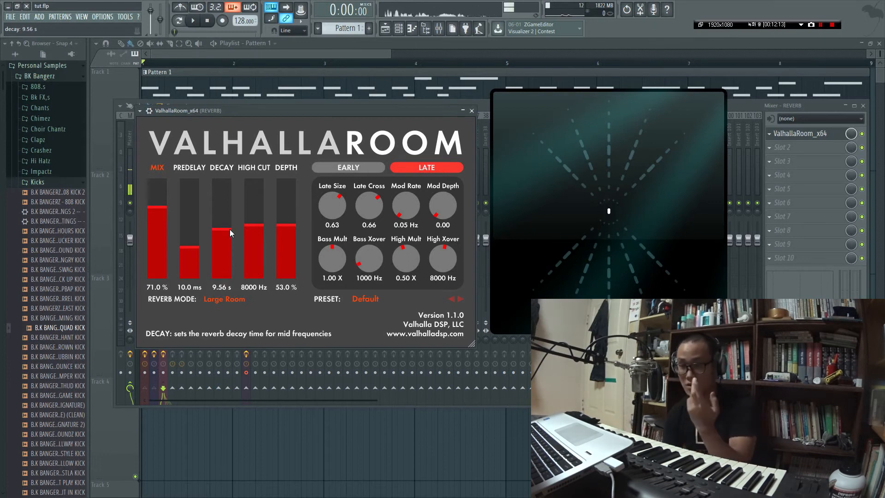
Step: Try late crossovers of 3030 Hz for bass and 15000 Hz for highs, and settle on 1990 Hz and 9580 Hz
mouse_move(365, 265)
left_mouse_down()
mouse_move(363, 250)
mouse_move(360, 259)
left_mouse_up()
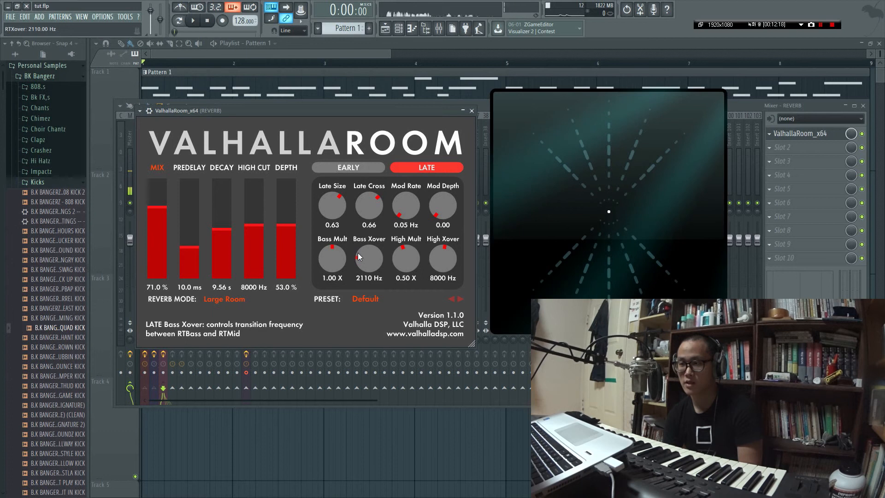
scroll(359, 253, "down", 2)
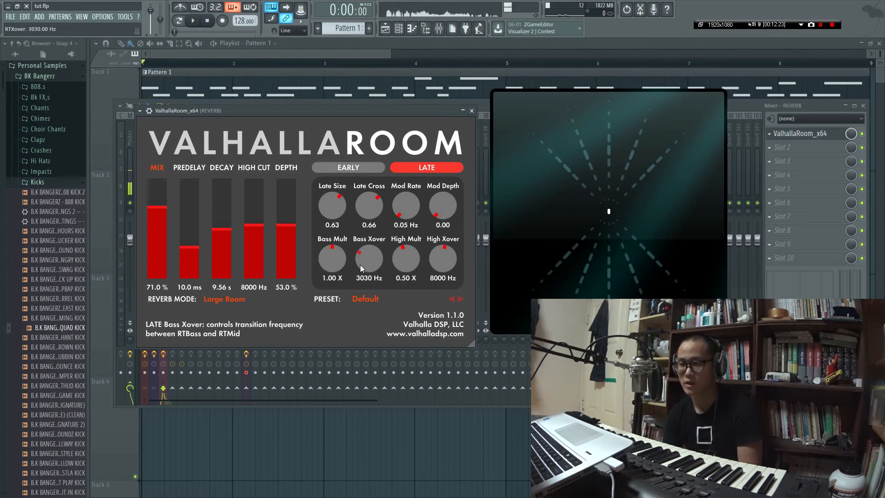
left_click_drag(360, 266, 361, 262)
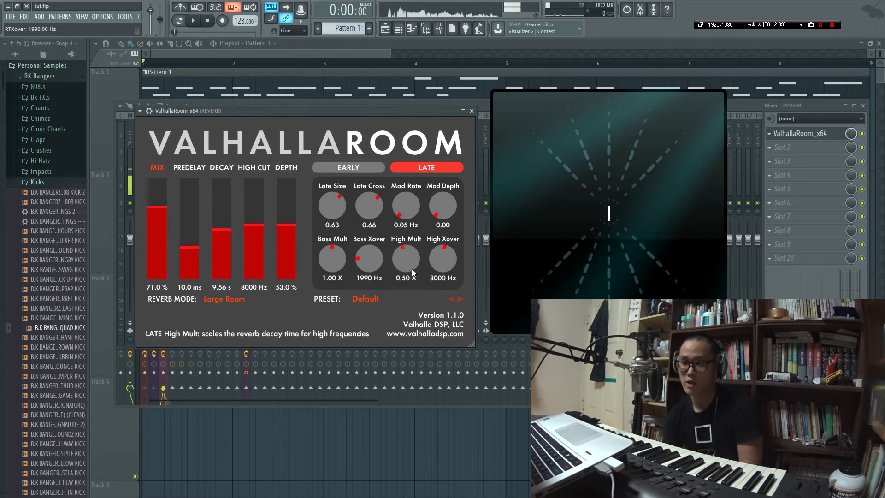
left_click_drag(441, 262, 463, 203)
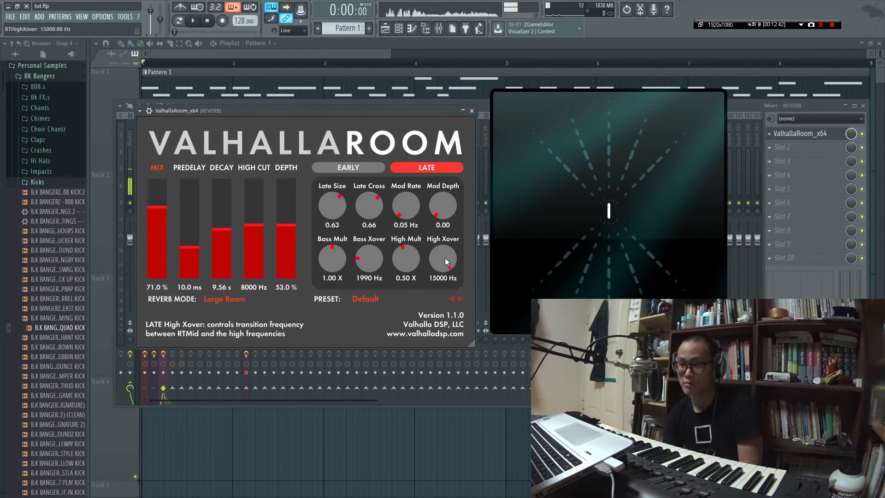
left_click_drag(447, 257, 444, 298)
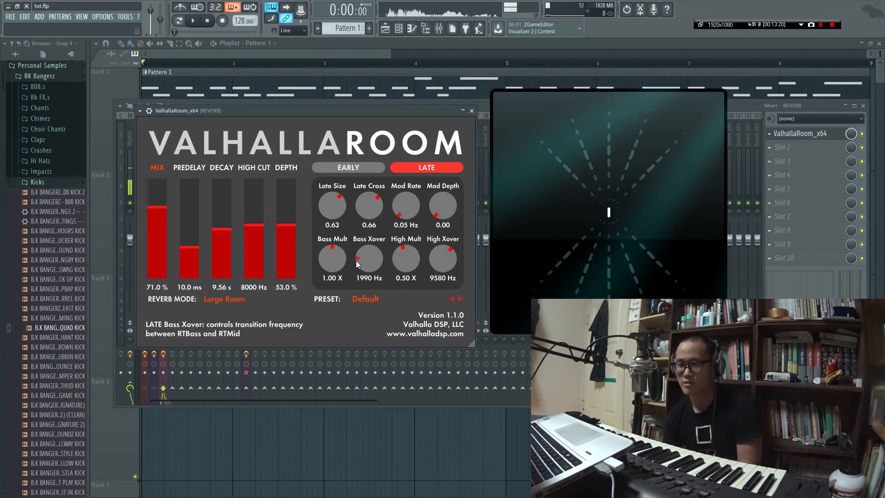
Step: Try the late bass multiplier at 0.50 X, set it to 2.00 X, and set the decay to exactly 10 s
left_click_drag(336, 234, 357, 281)
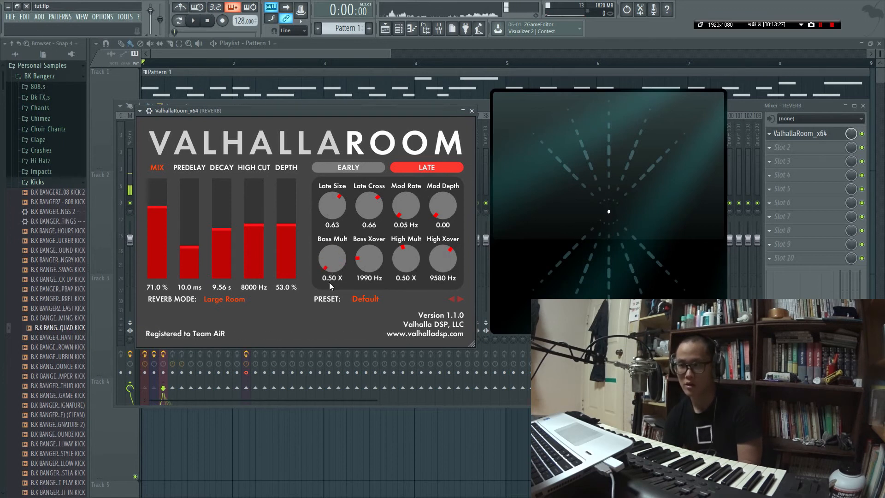
left_click_drag(326, 266, 332, 143)
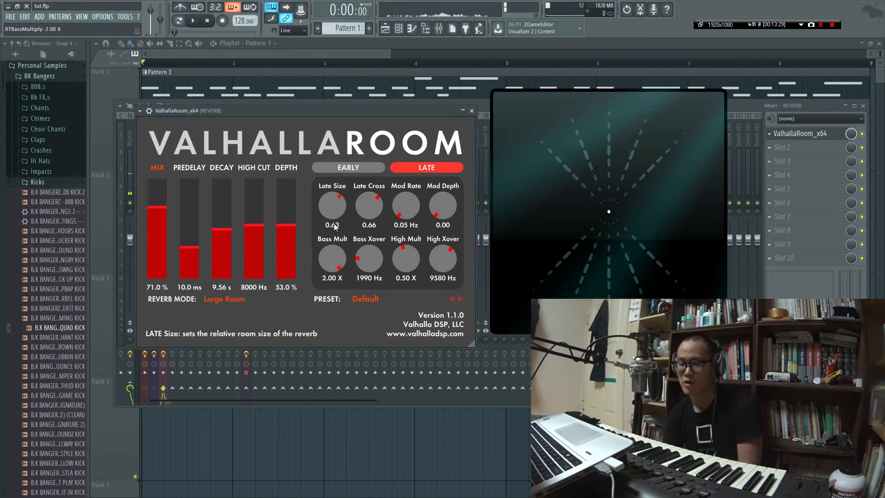
left_click_drag(232, 246, 228, 247)
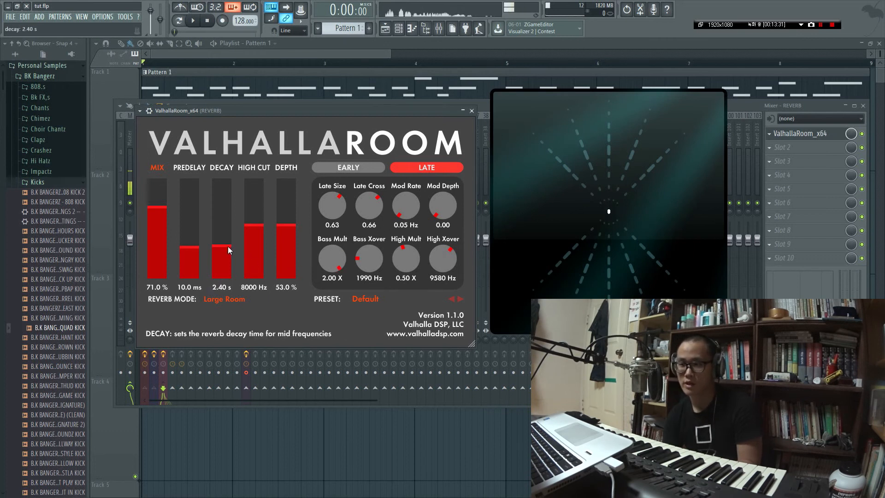
left_click(222, 286)
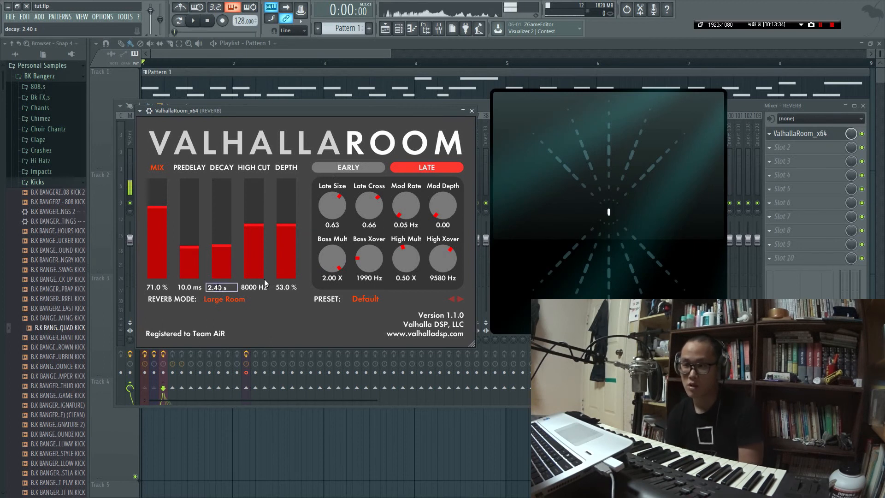
key("Delete")
key("BackSpace")
key("BackSpace")
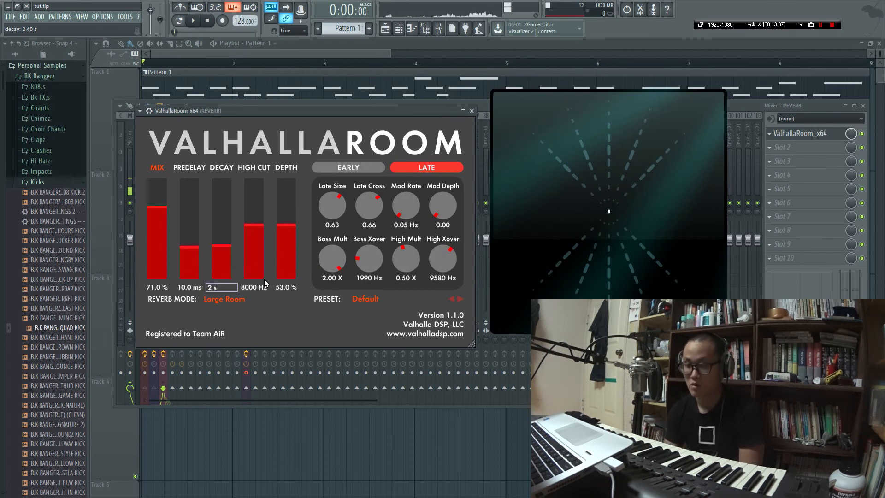
key("BackSpace")
type("10")
key("Return")
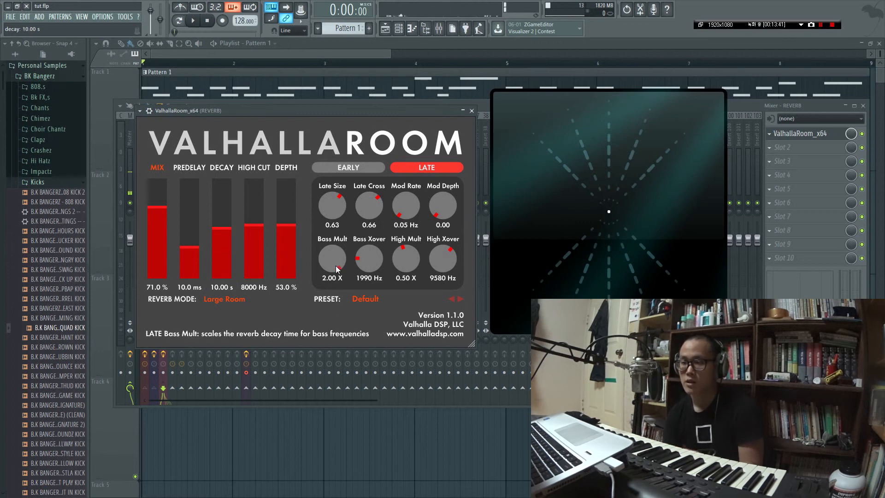
Step: Try the bass multiplier at 0.50 X, return it to 2.00 X, and lower the high multiplier to 0.28 X
left_click_drag(339, 268, 330, 289)
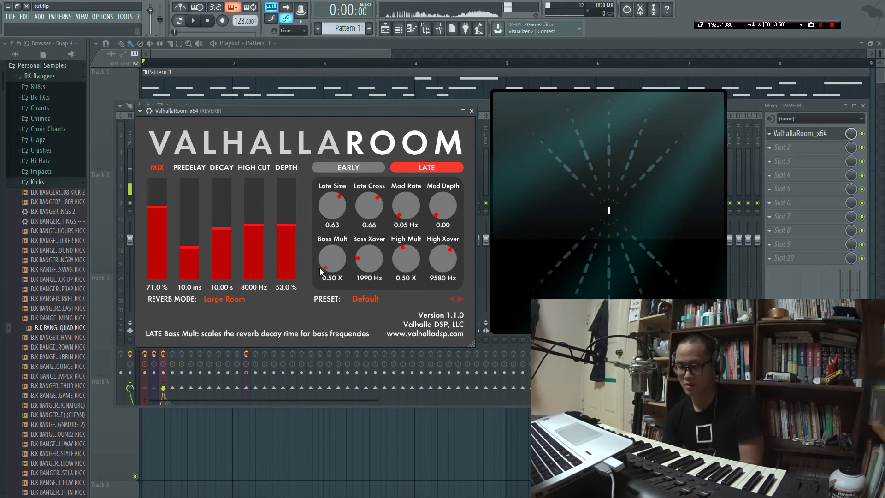
left_click_drag(322, 270, 340, 269)
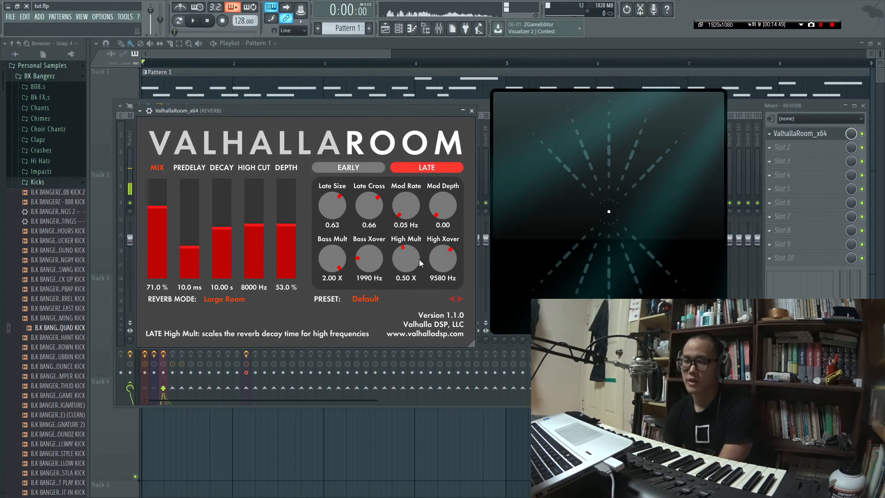
mouse_move(417, 259)
left_mouse_down()
mouse_move(411, 212)
mouse_move(400, 265)
left_mouse_up()
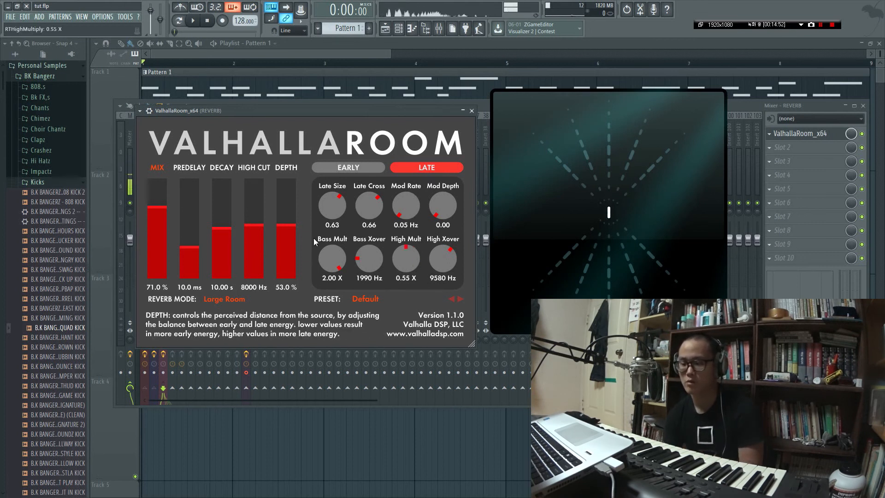
left_click_drag(402, 259, 403, 281)
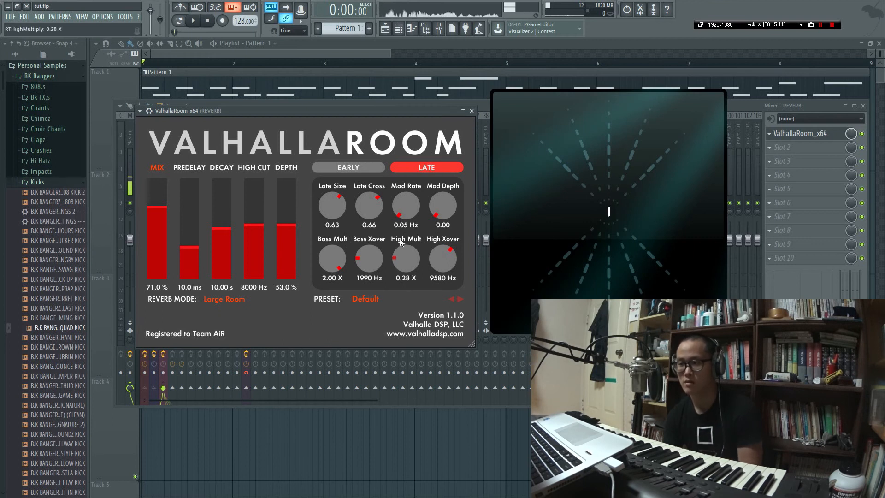
Step: Set the late high multiplier to 0.50 X and look through the available reverb modes without changing the mode
left_click_drag(404, 268, 399, 241)
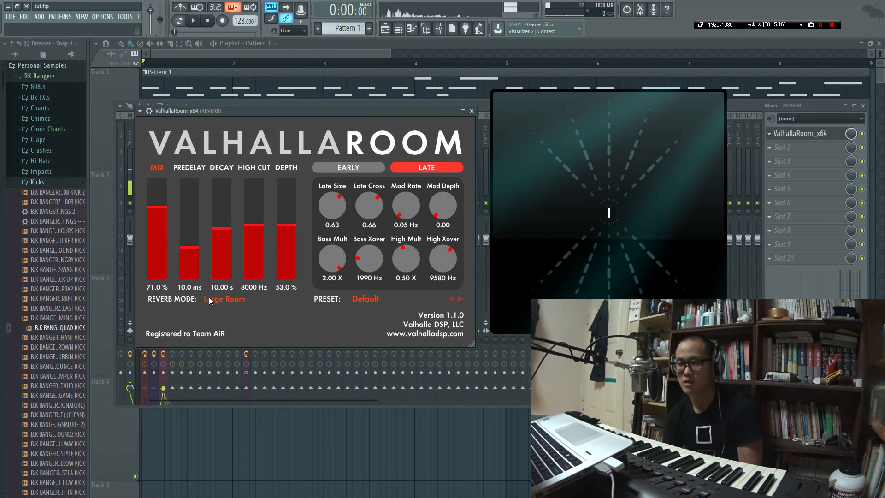
left_click(227, 299)
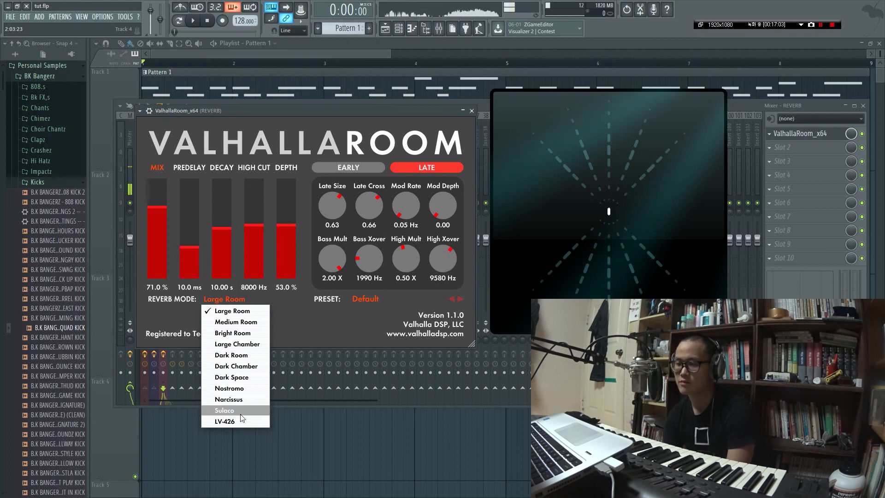
left_click(298, 329)
Step: Load the DarkDrumRoom preset from the Dark category and switch its reverb mode to Large Room
left_click(360, 300)
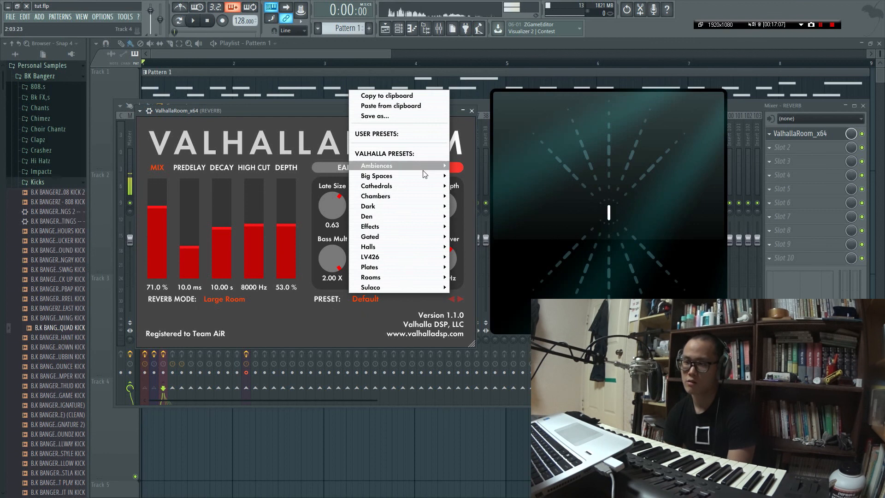
mouse_move(432, 168)
mouse_move(424, 205)
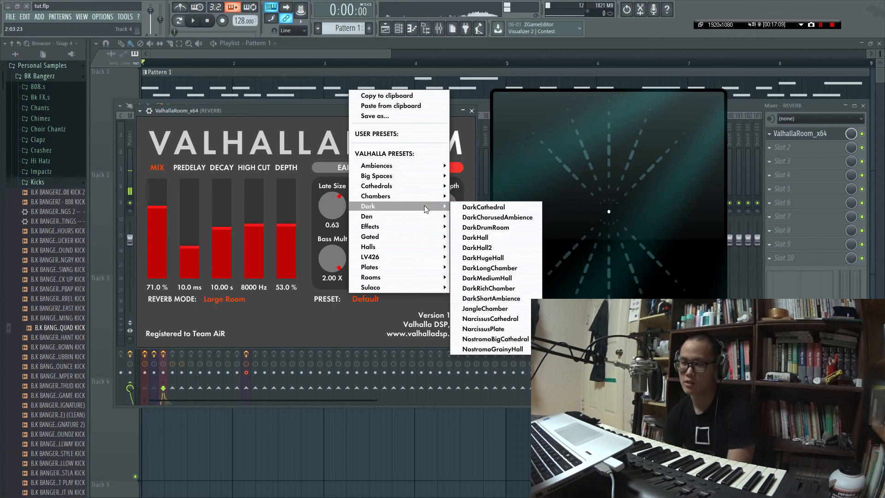
left_click(506, 227)
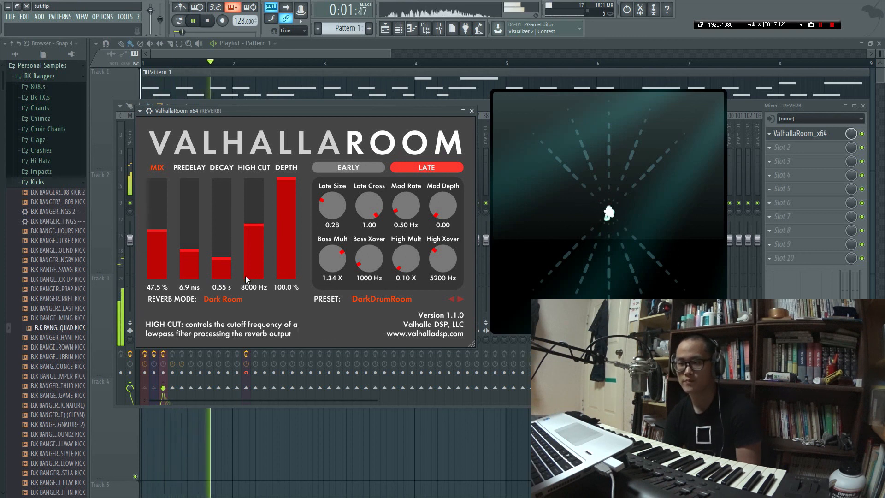
left_click(238, 299)
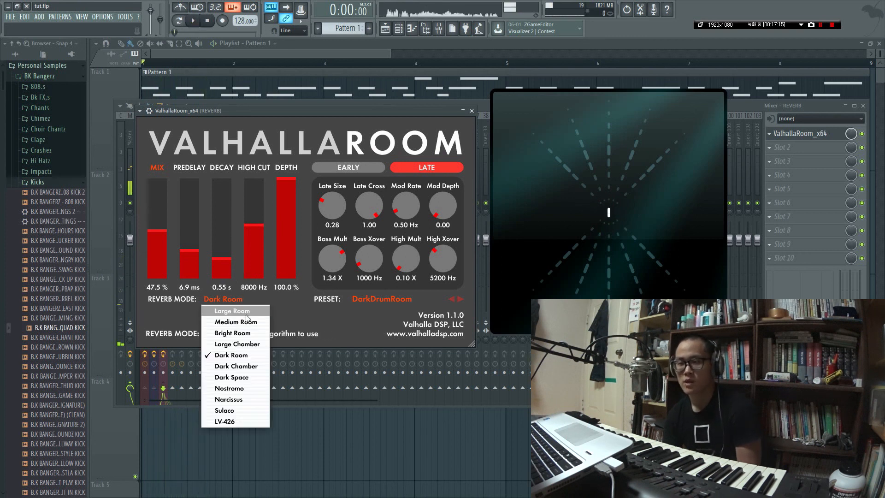
left_click(229, 310)
Step: Play the pattern and set the reverb mix to 100%, the predelay to 0.6 ms and the decay to 1.72 s
key("space")
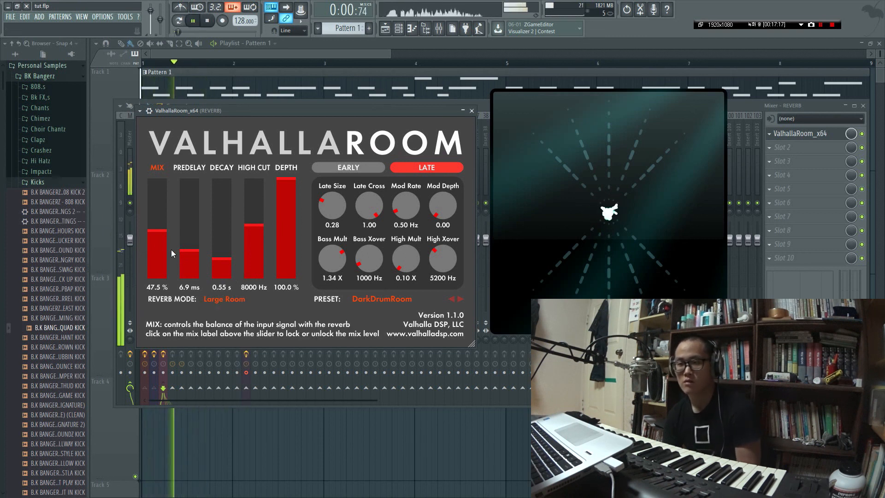
left_click_drag(156, 244, 149, 127)
left_click_drag(219, 265, 214, 230)
left_click_drag(188, 260, 219, 251)
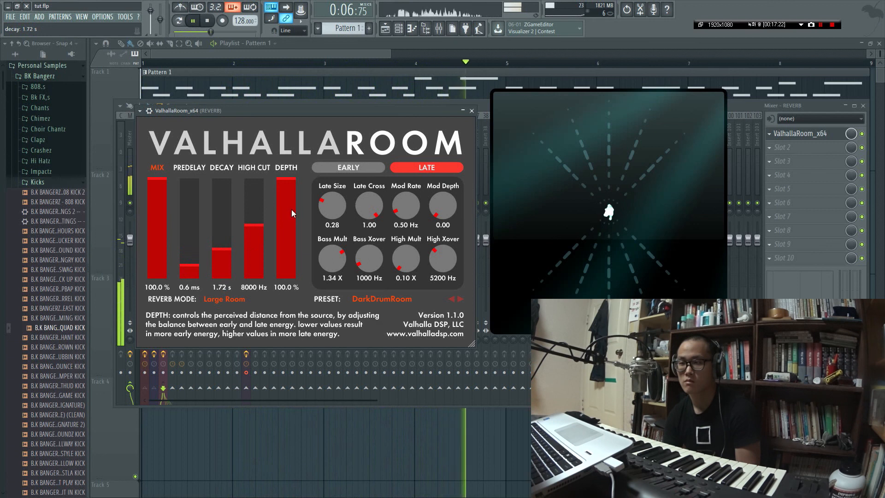
Step: Lower the reverb depth to 43.8%, glance at the early reverb controls and return to the late ones
left_click_drag(291, 210, 288, 234)
left_click(356, 170)
left_click(398, 169)
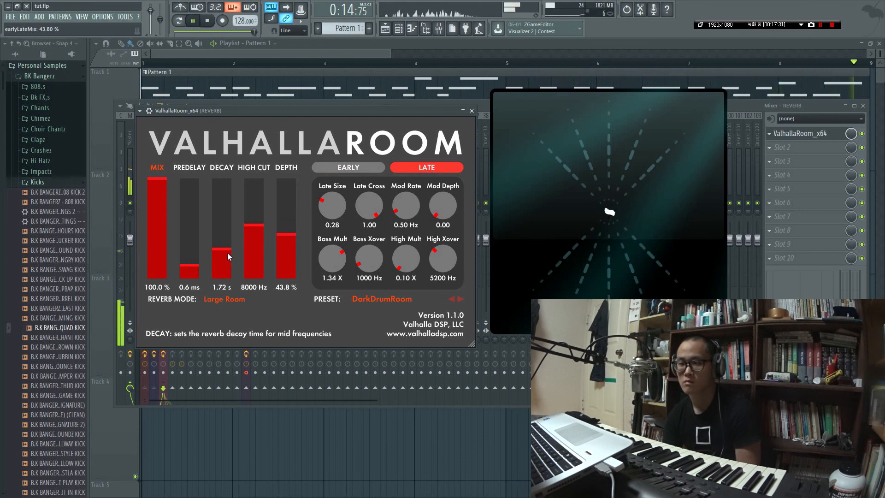
Step: Lower the mix to 66.8%, raise the decay to 3.26 s and stop playback
left_click_drag(164, 199, 165, 212)
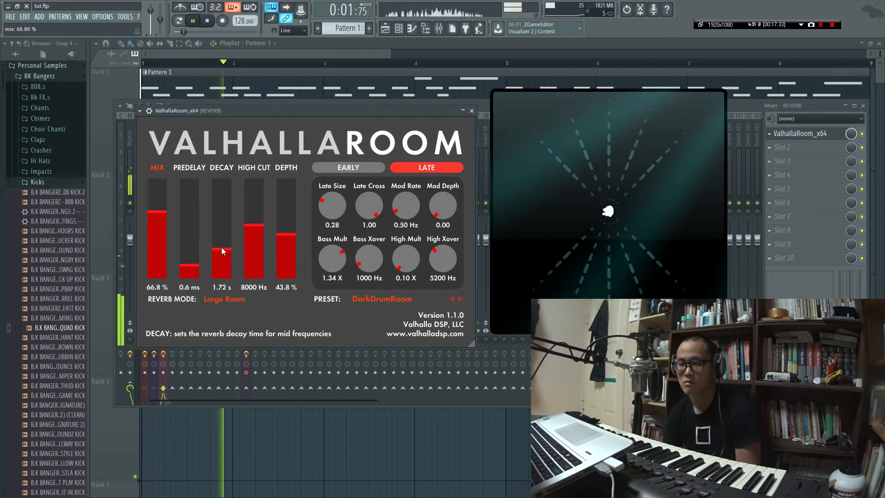
left_click_drag(222, 247, 223, 243)
key("space")
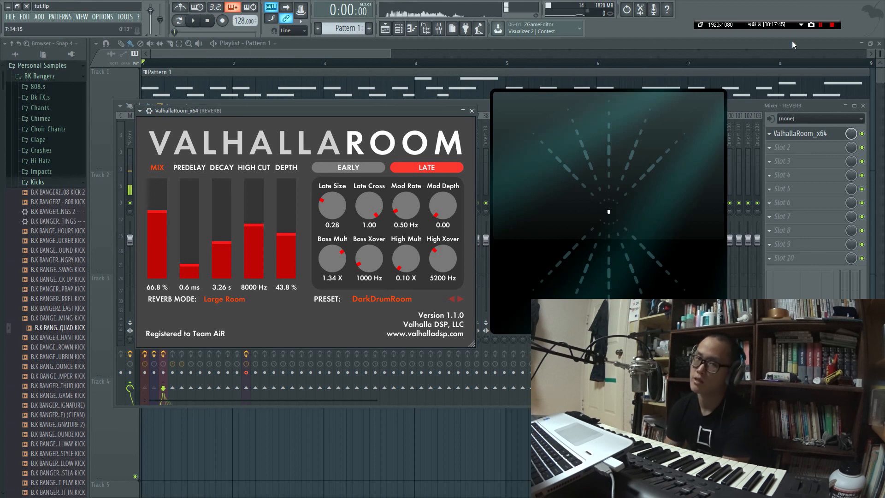
left_click(820, 26)
left_click(830, 25)
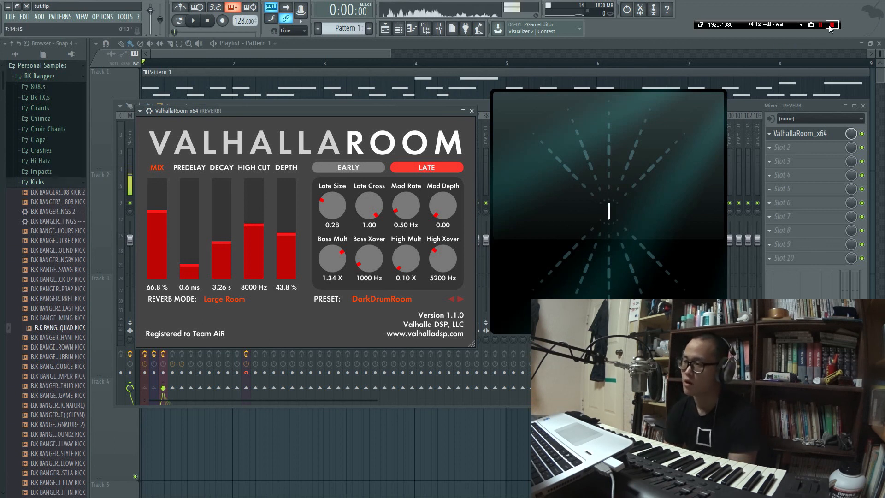